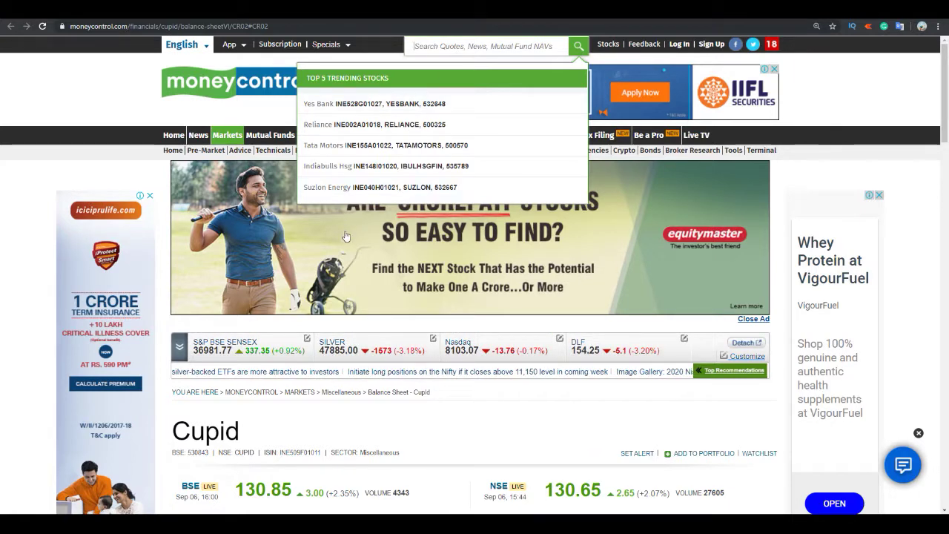
- Open Cupid's Ratios page from its balance sheet and examine the standalone key financial ratios
left_click(328, 388)
scroll(336, 429, "down", 2)
scroll(336, 429, "down", 3)
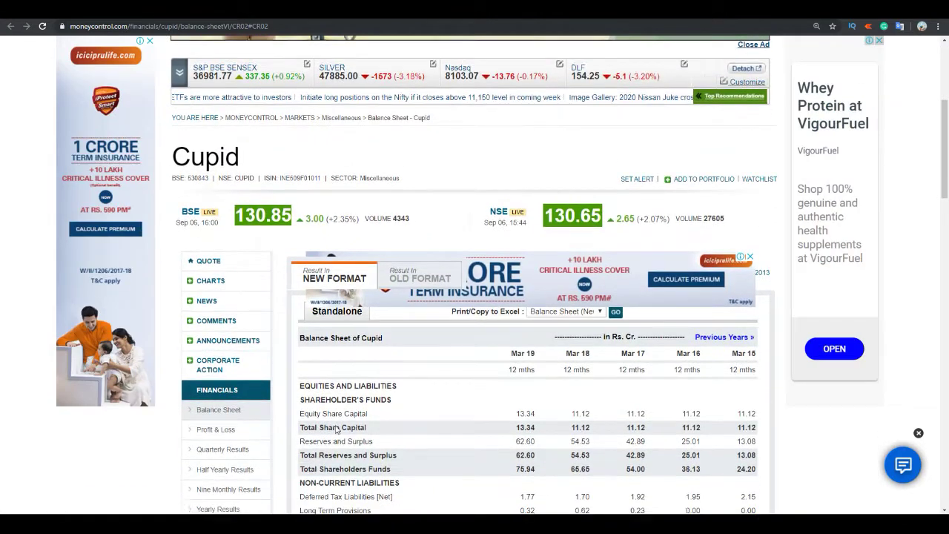
left_click(207, 509)
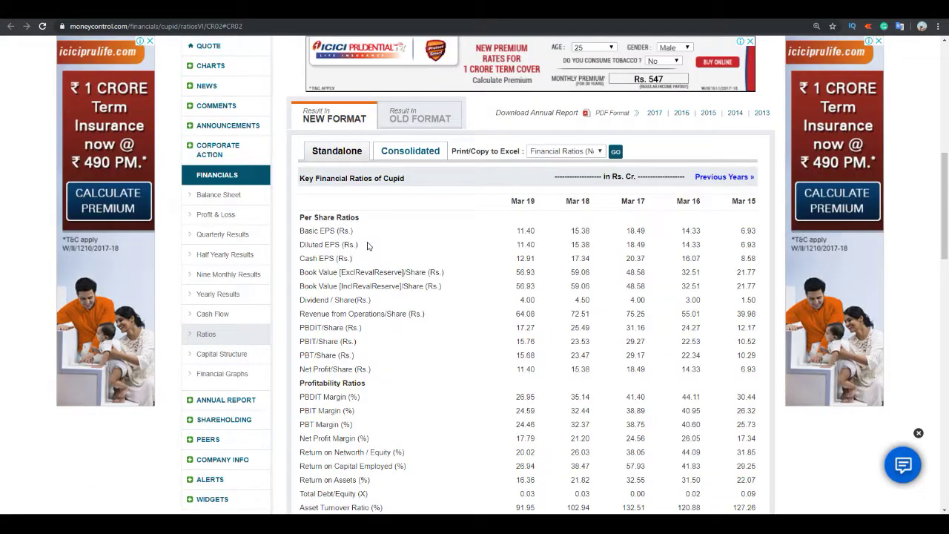
scroll(365, 244, "down", 1)
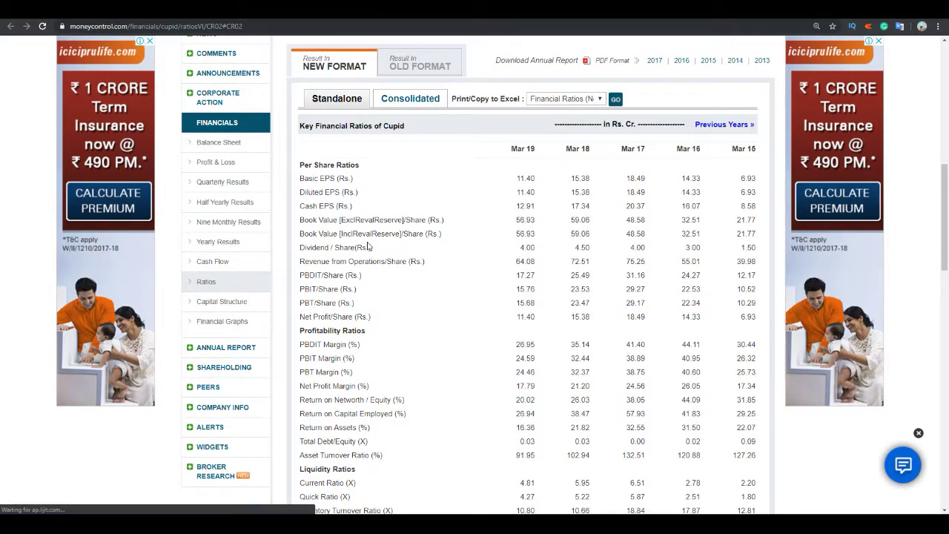
- Return to Cupid's balance sheet and examine the Mar 19 shareholders' funds, non-current liabilities and current liabilities
key("alt+Left")
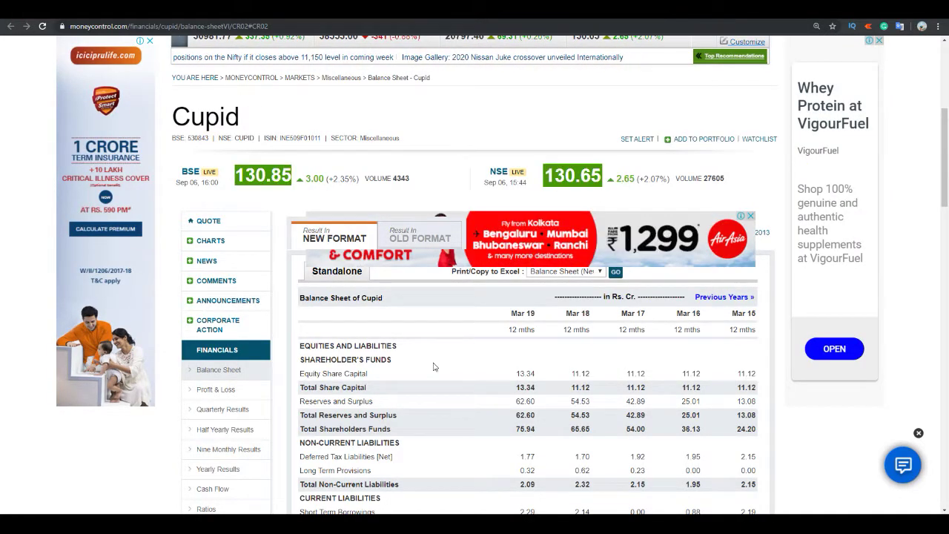
scroll(434, 366, "down", 2)
scroll(435, 366, "down", 2)
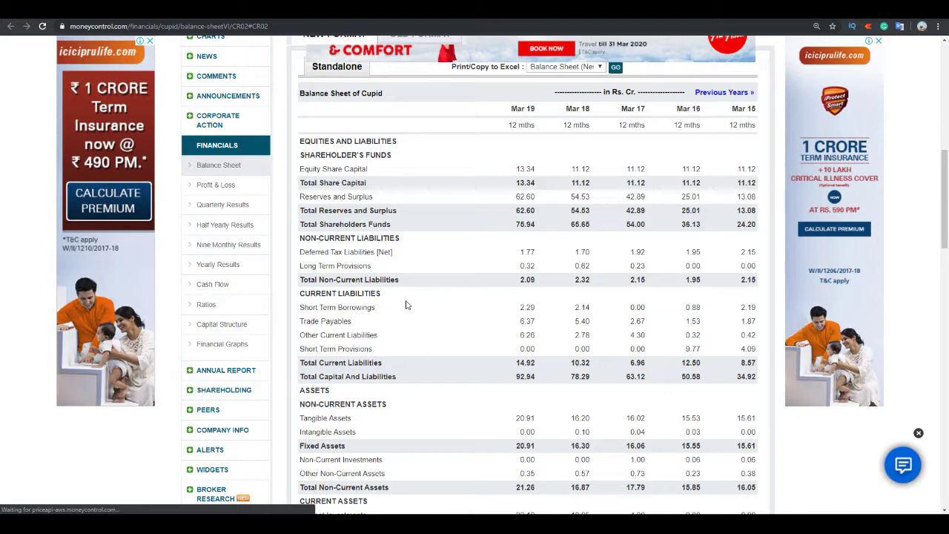
scroll(407, 304, "down", 2)
scroll(406, 302, "up", 3)
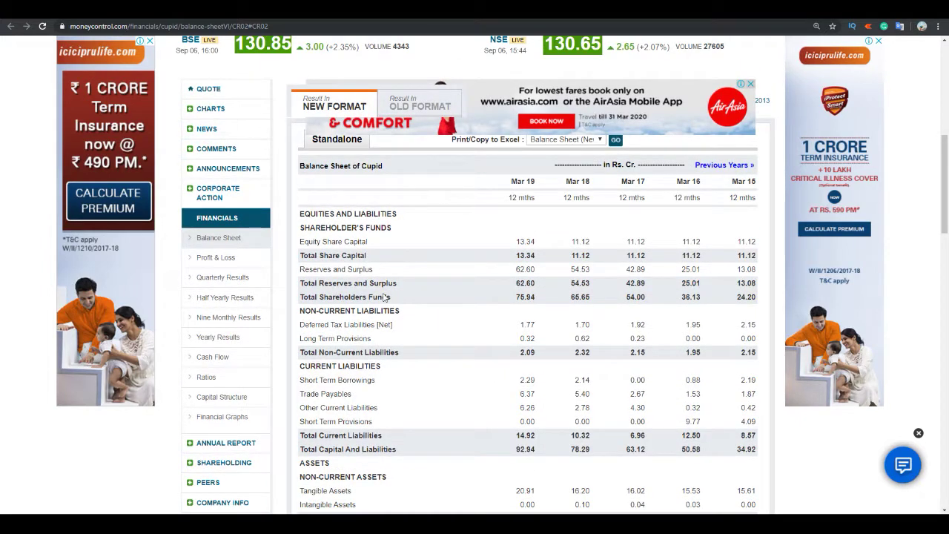
scroll(487, 320, "down", 1)
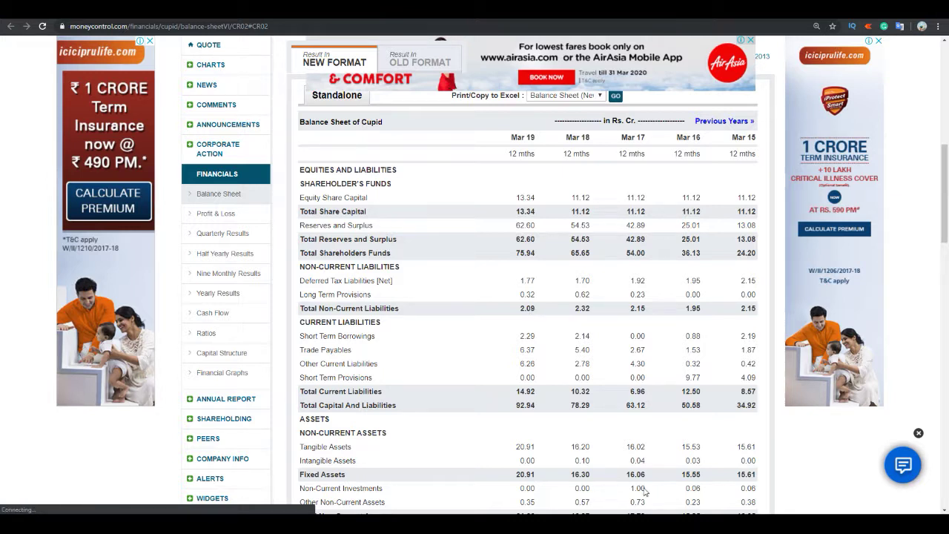
- Switch to the Excel workbook and enter =sum(2.09+14.92) for T.Liabilities in B9 under Rule No.1
key("alt+Tab")
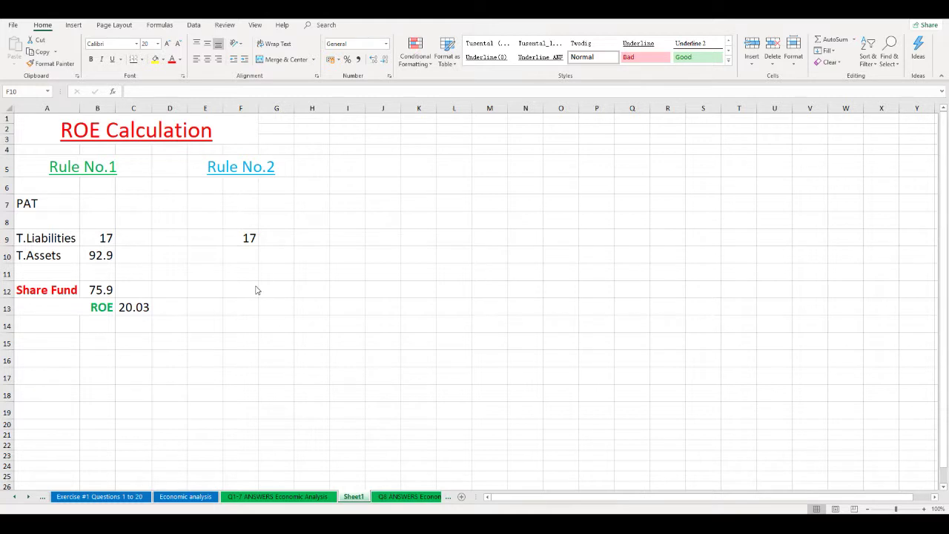
left_click(107, 237)
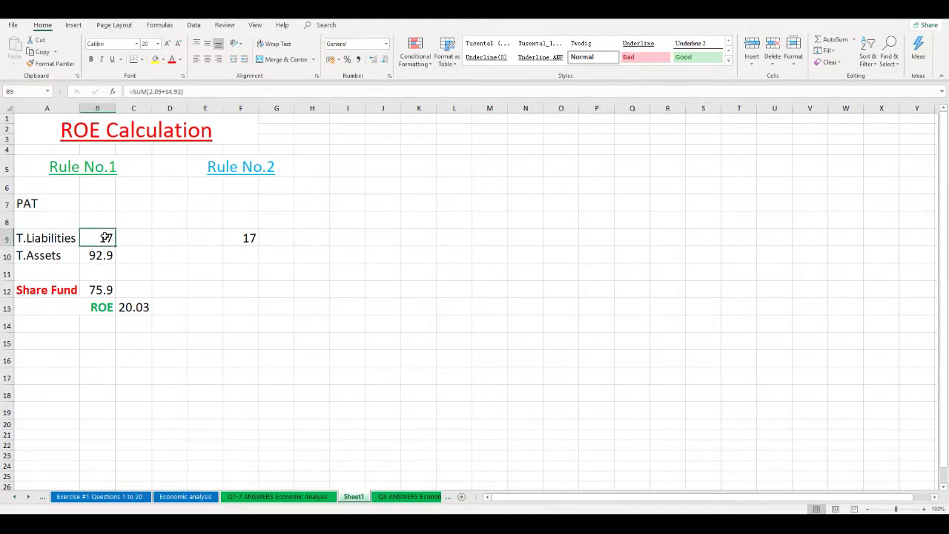
key("F2")
key("BackSpace")
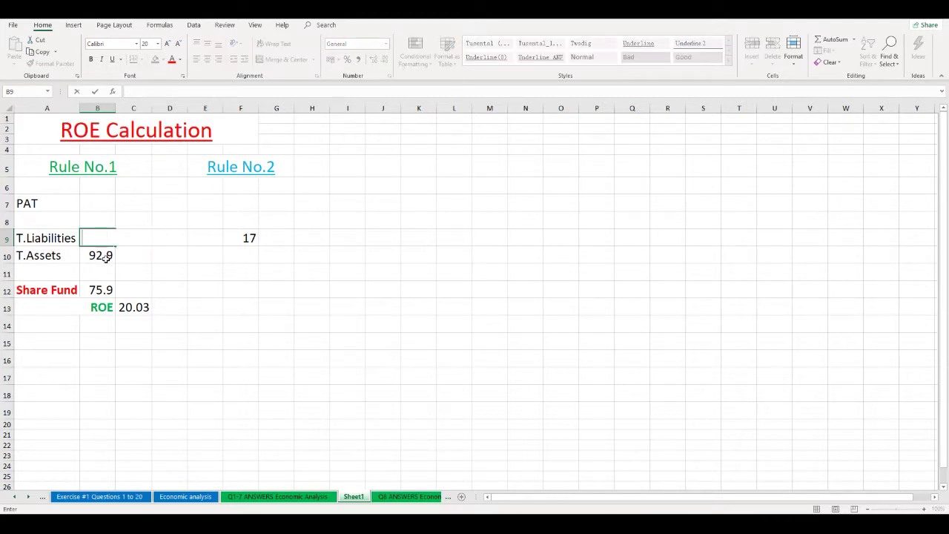
type("=sum(2.09+14.92)")
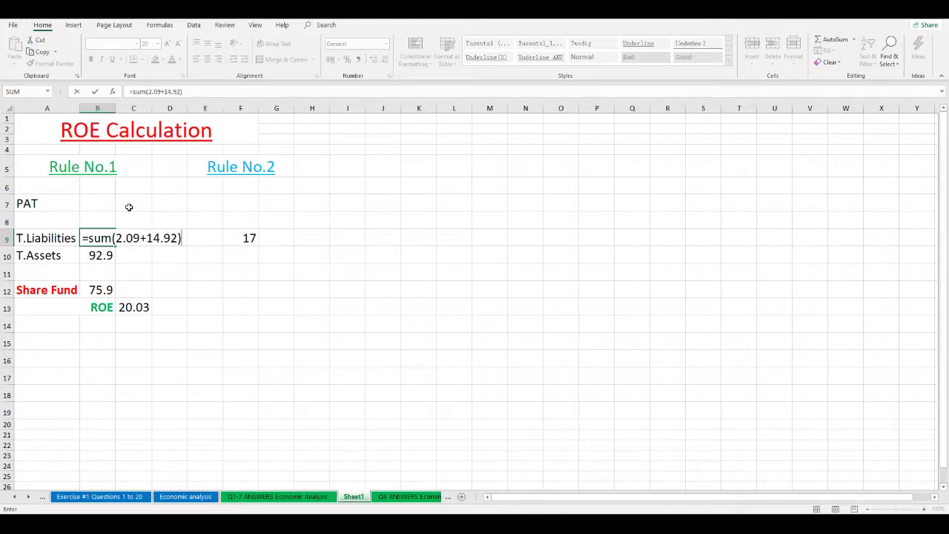
key("Return")
left_click(105, 237)
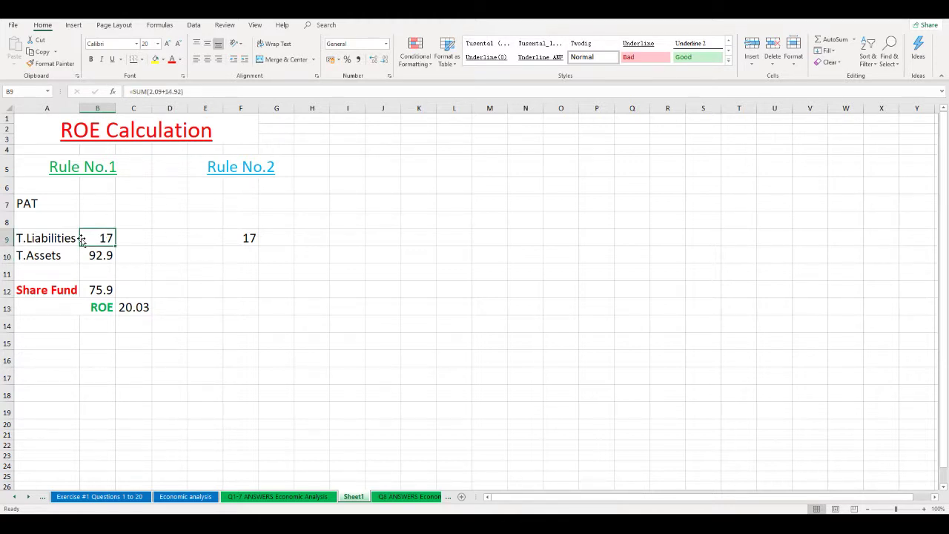
- Look up the Mar 19 Total Assets in the Moneycontrol balance sheet and enter 92.94 for T.Assets in B10 of the Excel sheet
left_click(106, 256)
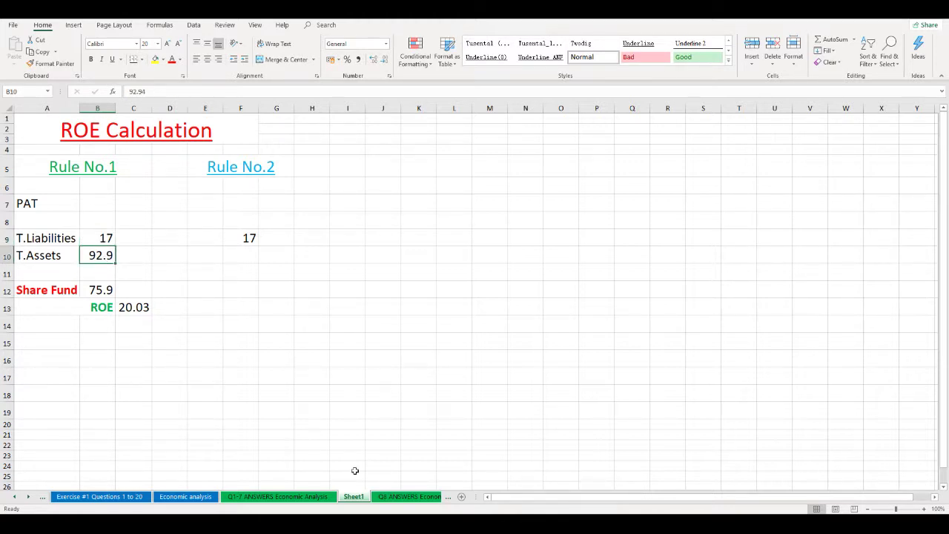
mouse_move(459, 528)
left_click(457, 484)
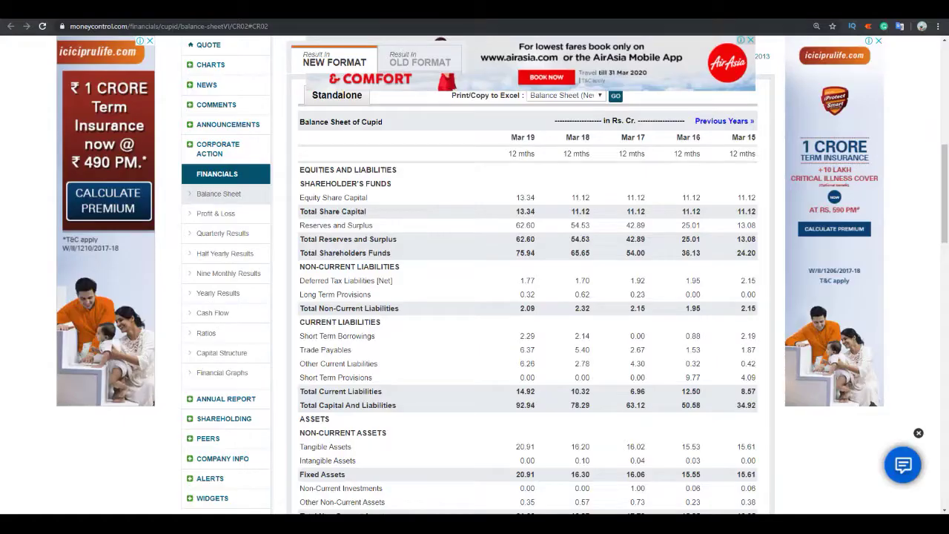
scroll(427, 423, "down", 3)
scroll(427, 422, "down", 1)
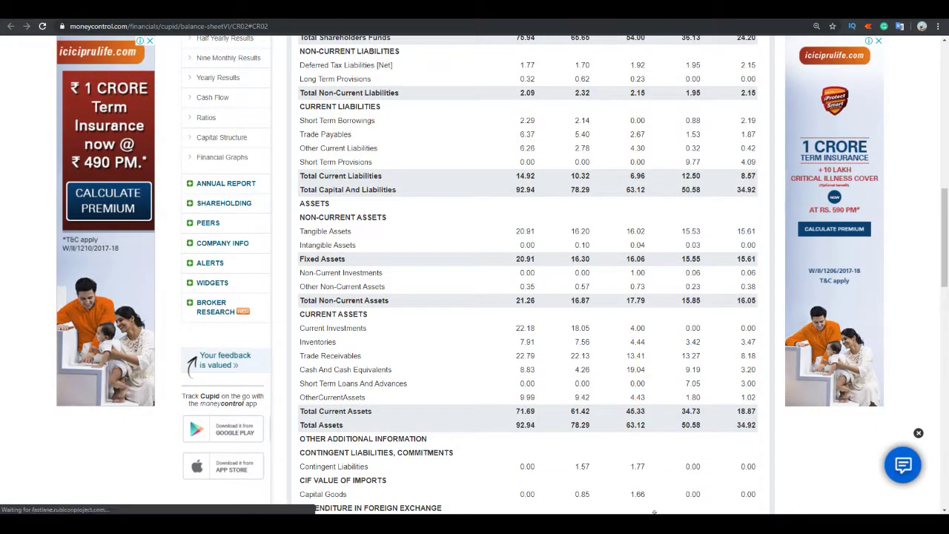
key("alt+Tab")
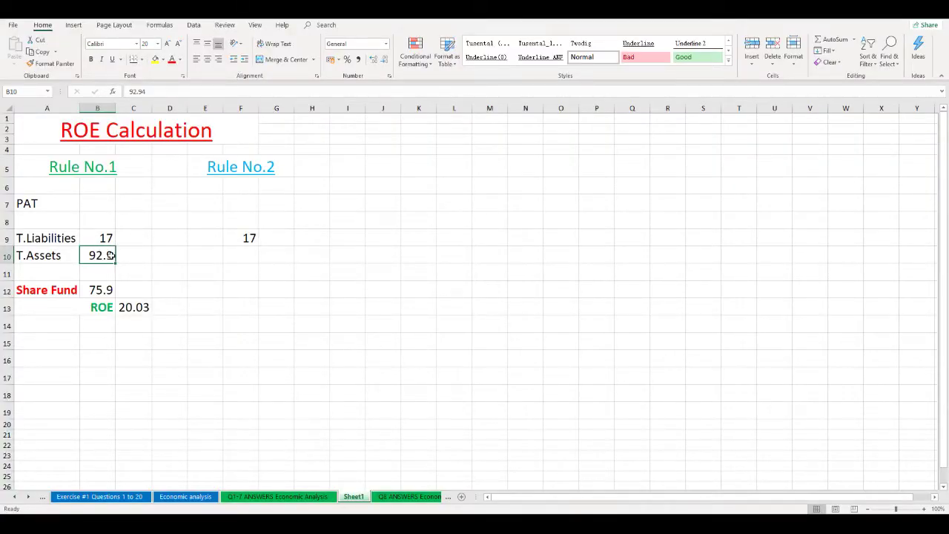
type("92.94")
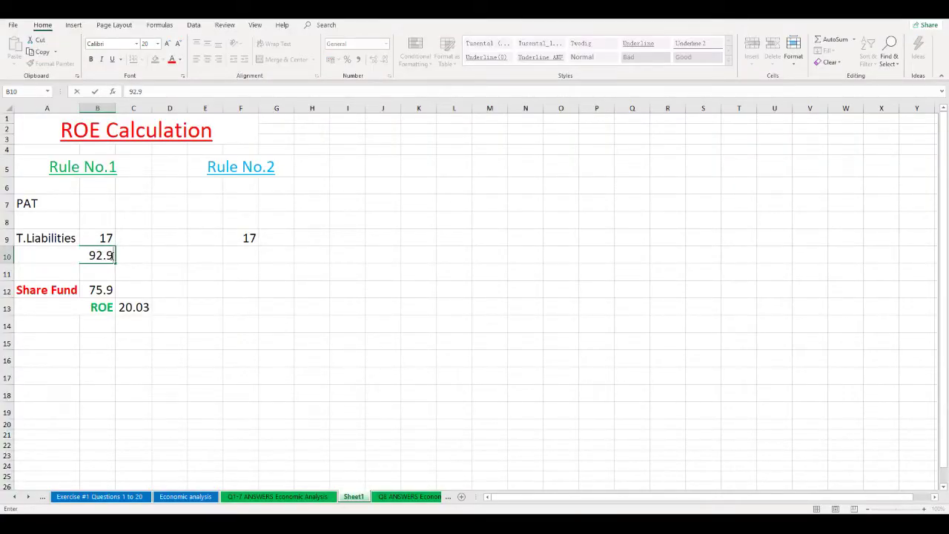
- Replace the Share Fund formula in B12 with =sum(B10-B9), subtracting total liabilities from total assets
left_click(100, 290)
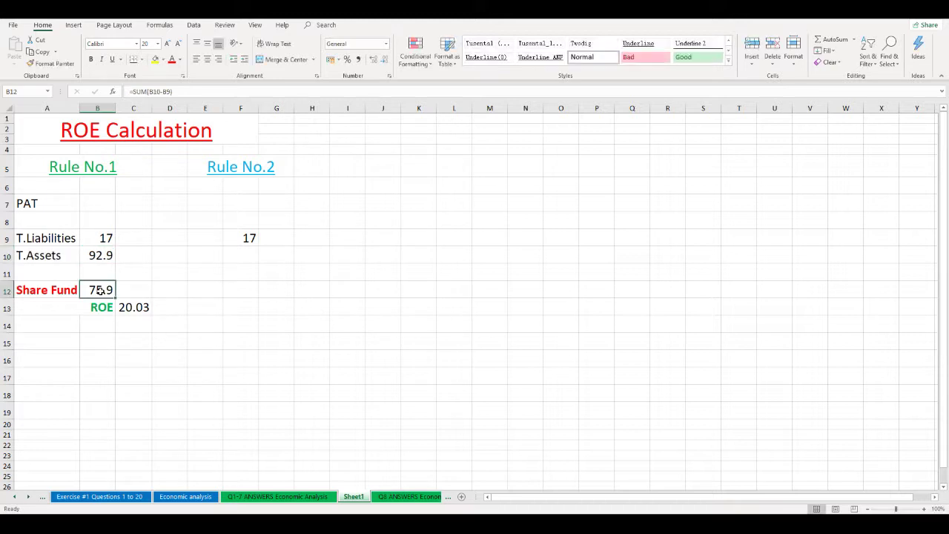
double_click(100, 290)
key("Escape")
key("BackSpace")
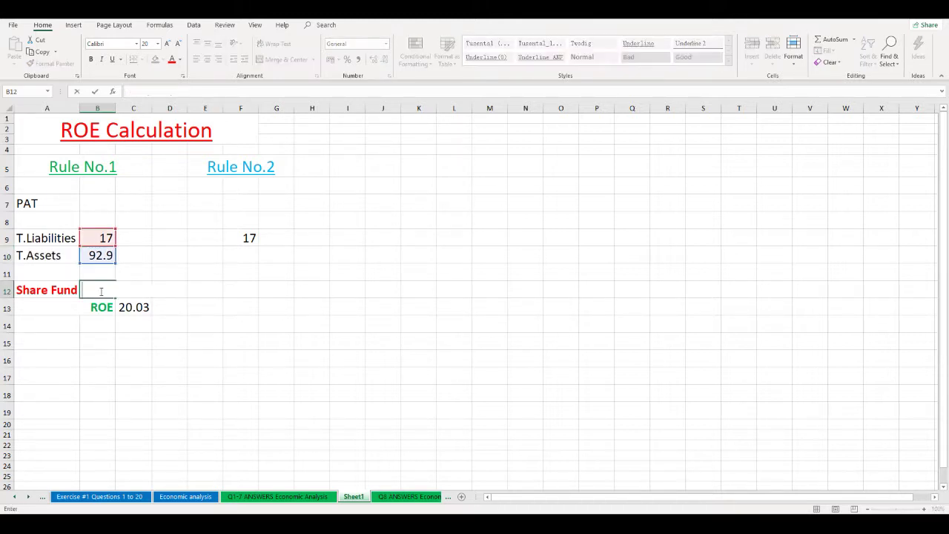
type("=")
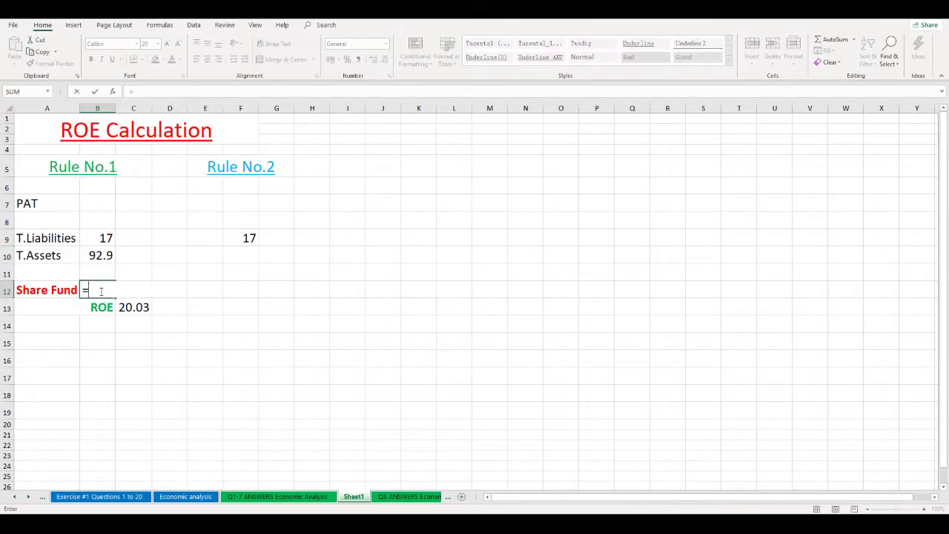
type("sum")
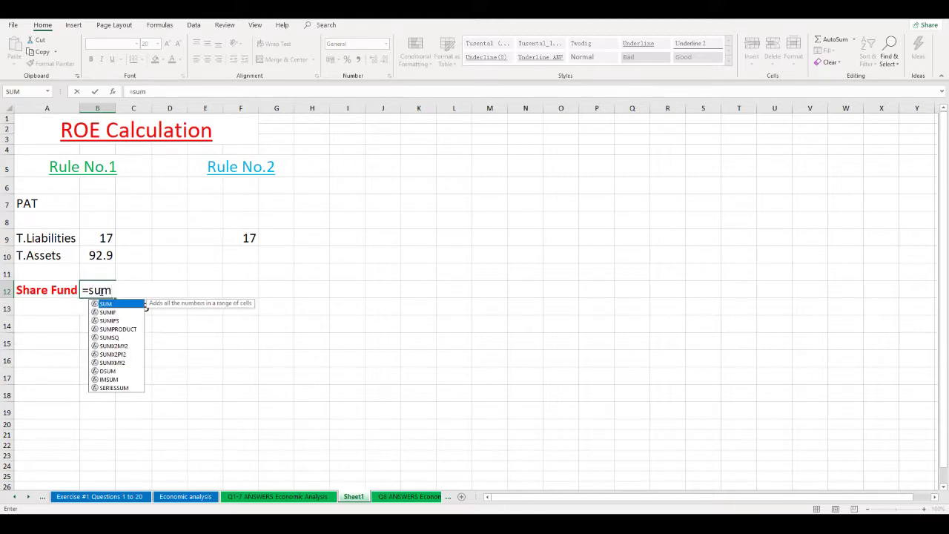
type("(")
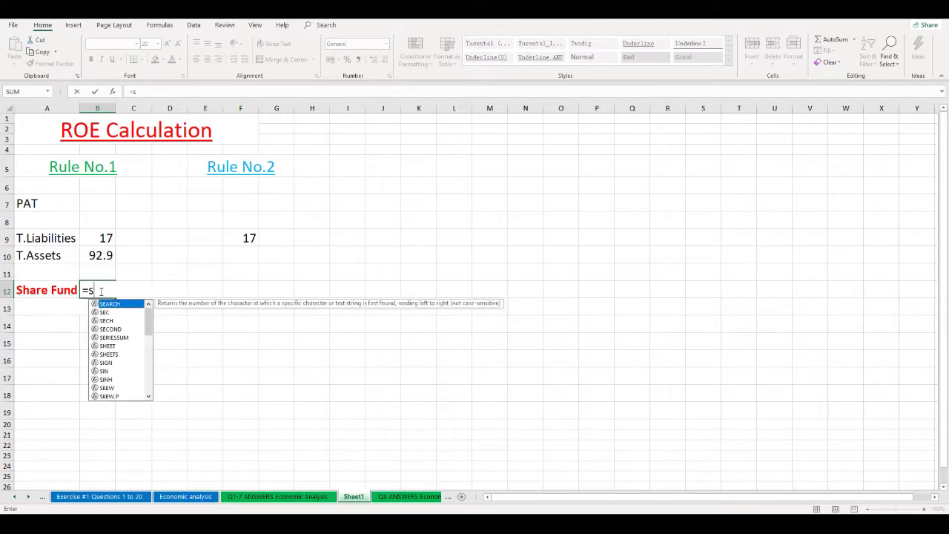
type("m")
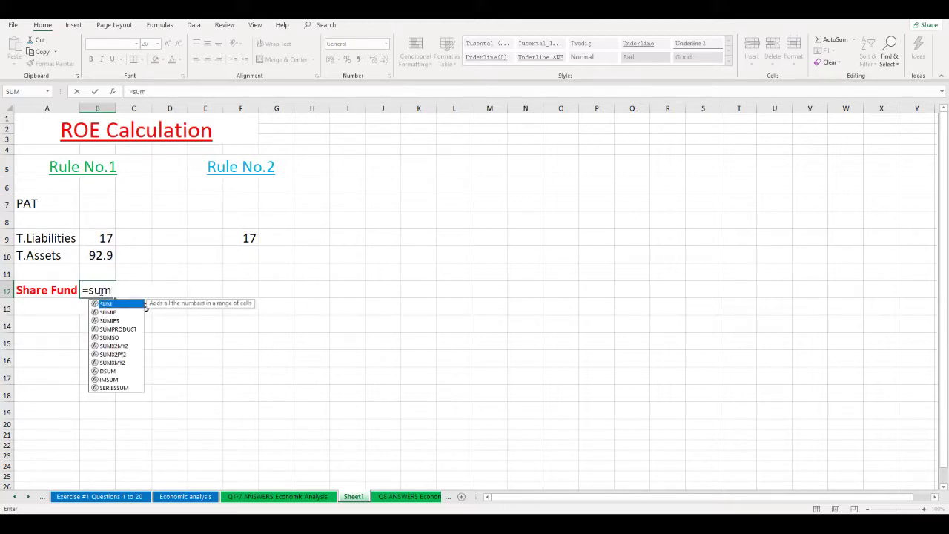
type("(")
left_click(101, 251)
type("-")
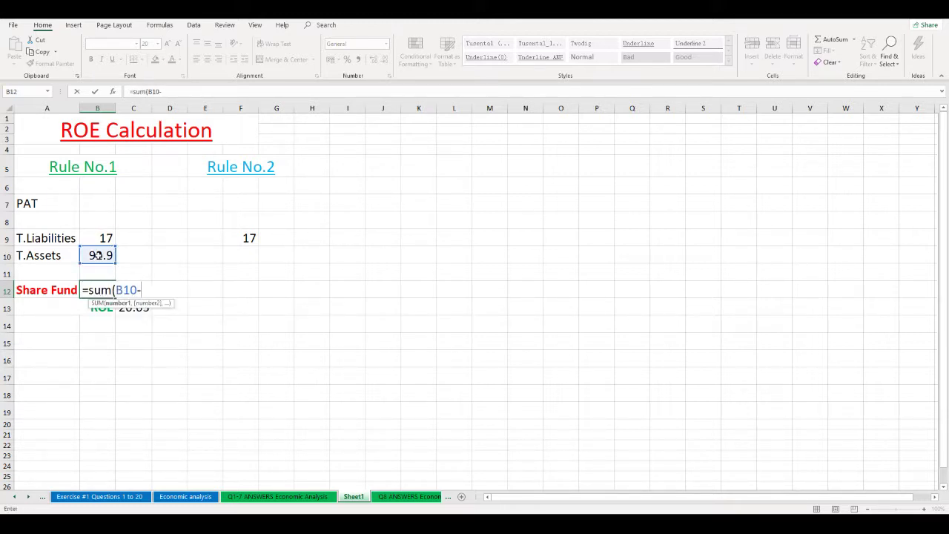
left_click(99, 233)
type(")")
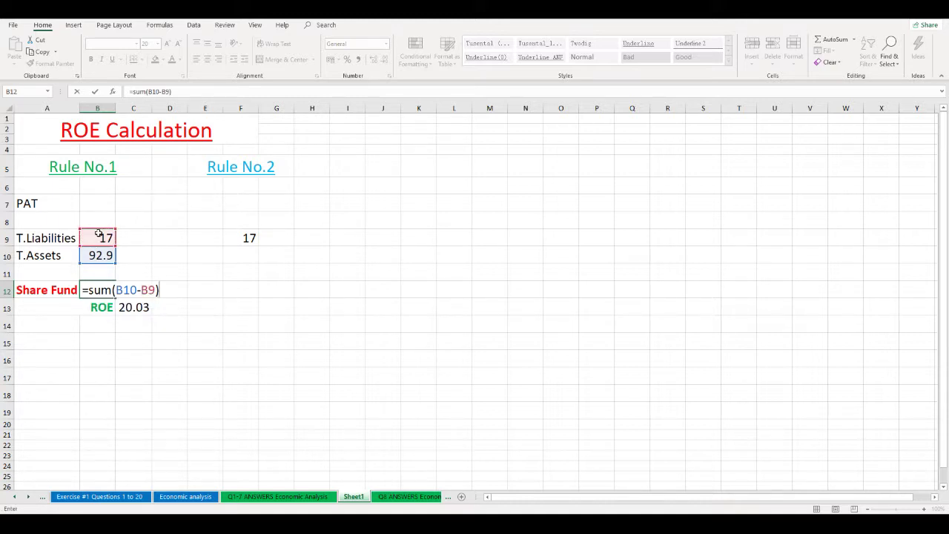
key("Return")
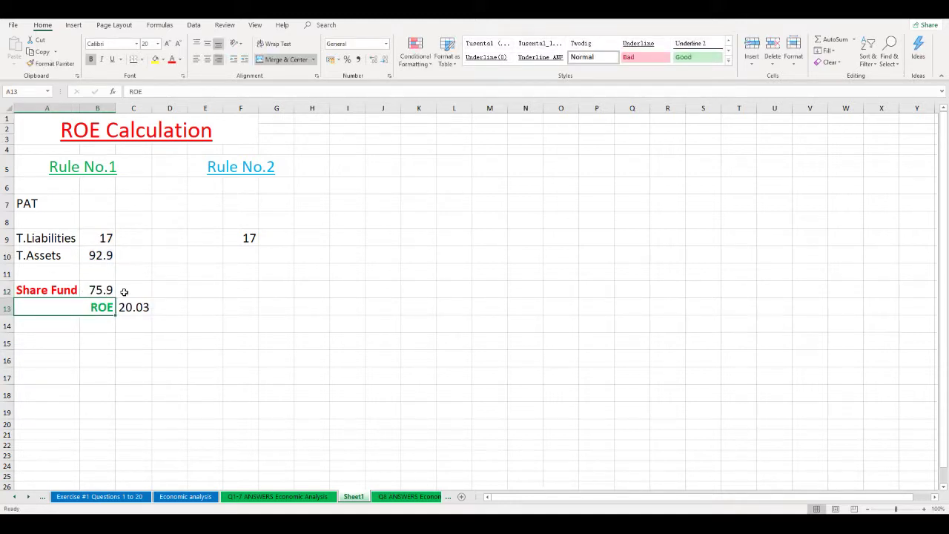
- Switch to the Moneycontrol balance sheet and compare the Mar 19 Total Shareholders Funds with the calculated Share Fund
key("alt+Tab")
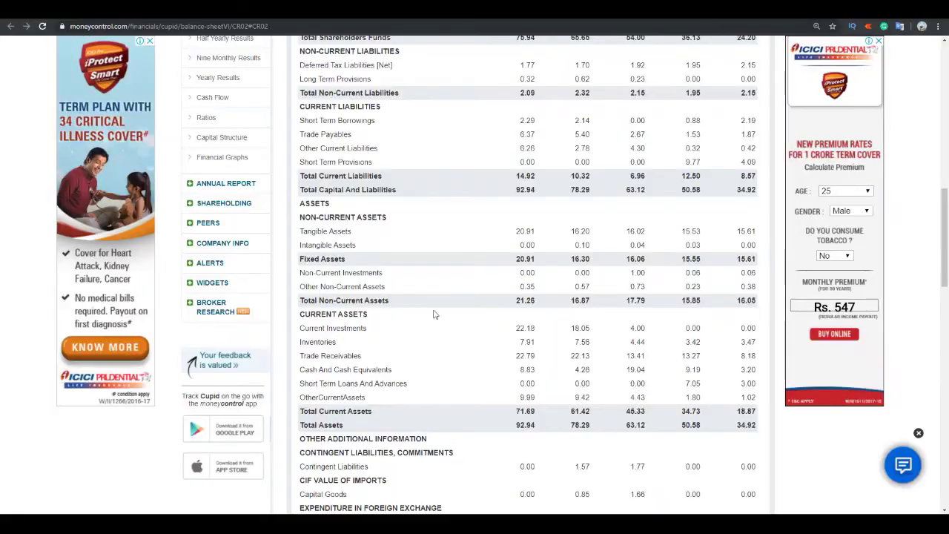
scroll(516, 257, "up", 5)
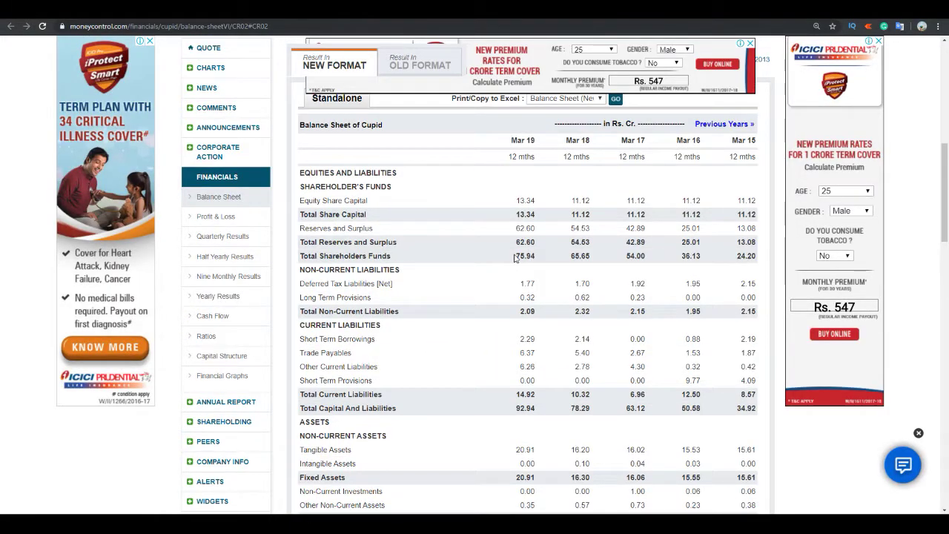
key("alt+Tab")
key("alt+Tab")
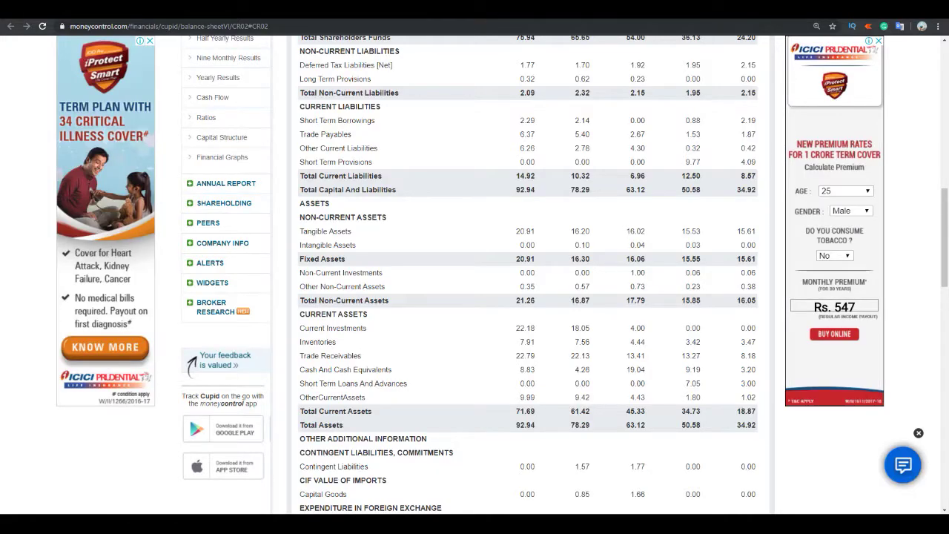
scroll(435, 315, "up", 1)
scroll(434, 314, "up", 3)
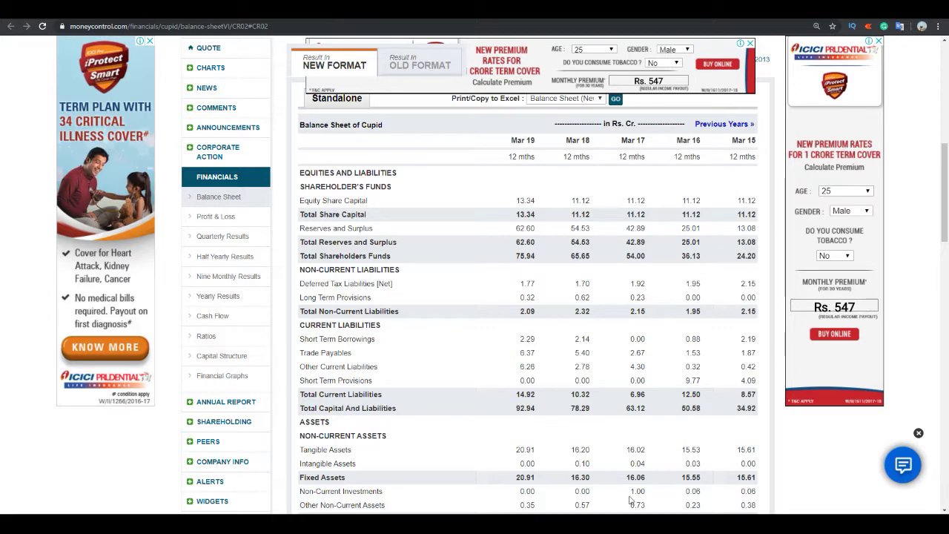
- Switch back to the Excel sheet and show the Share Fund value in B12 with two decimal places
key("alt+Tab")
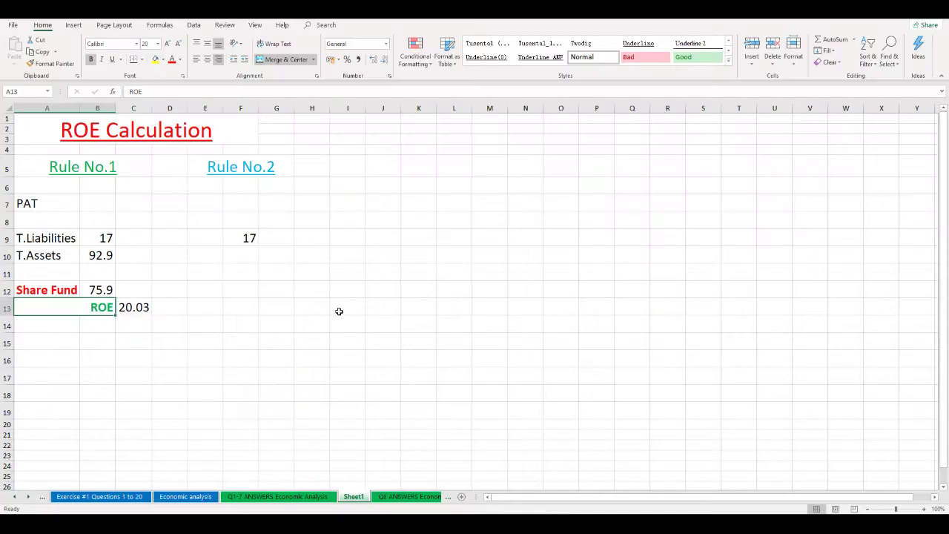
left_click(104, 237)
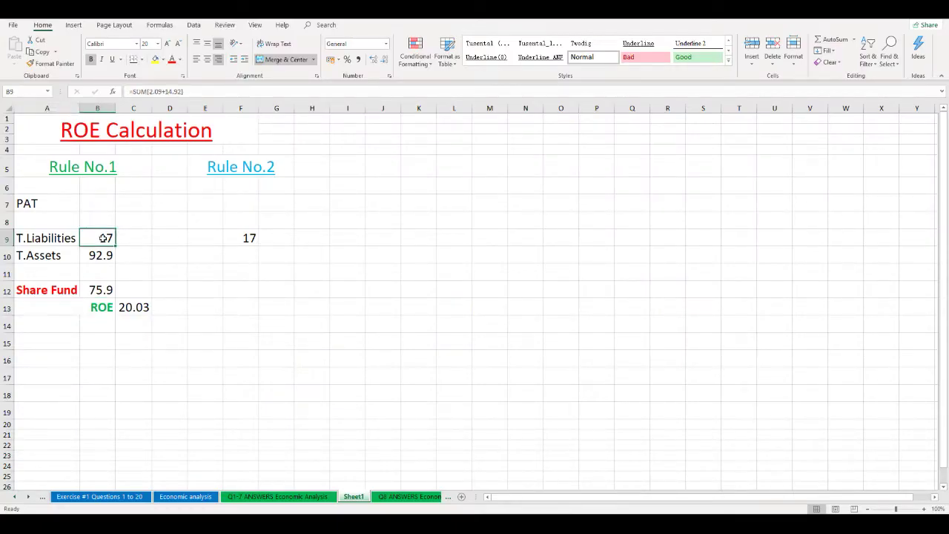
left_click(104, 289)
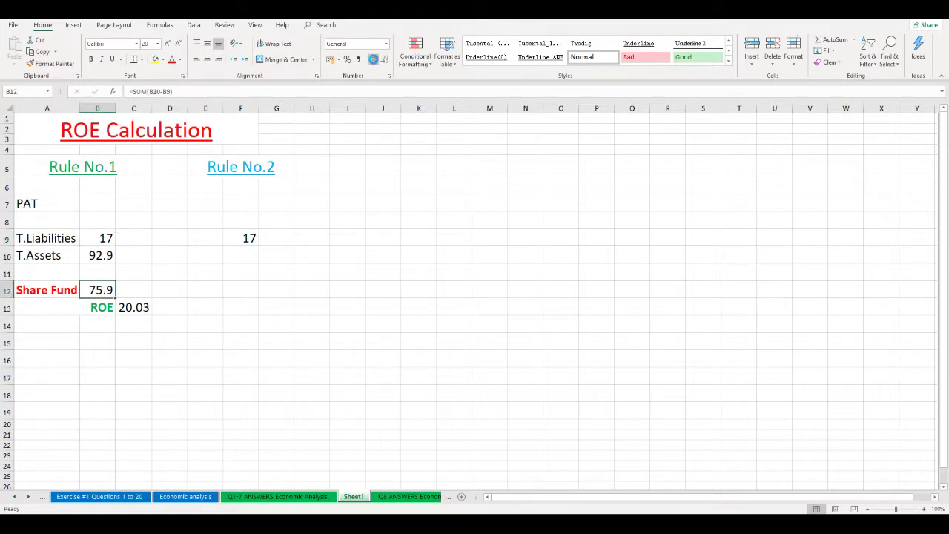
left_click(373, 58)
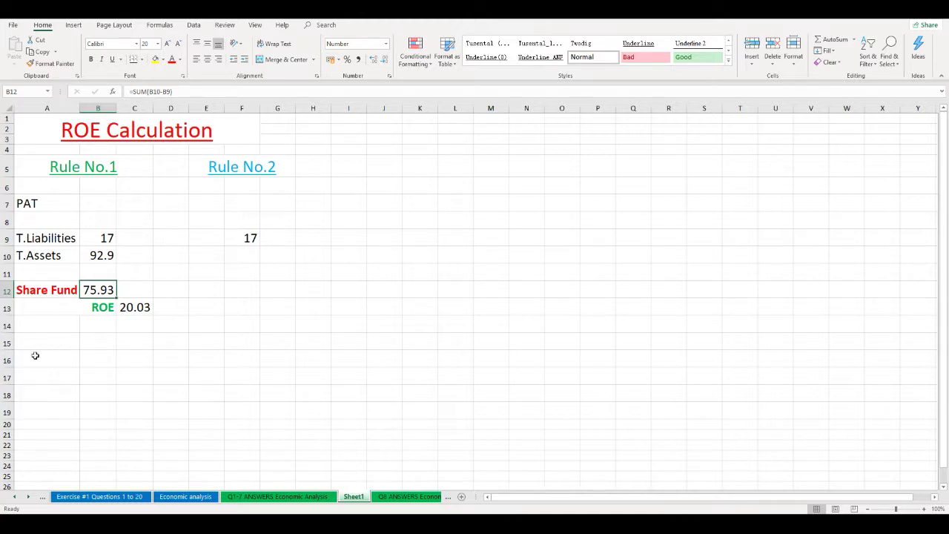
- Clear the ROE cell C13 and begin a new formula there with =sum(
left_click(133, 309)
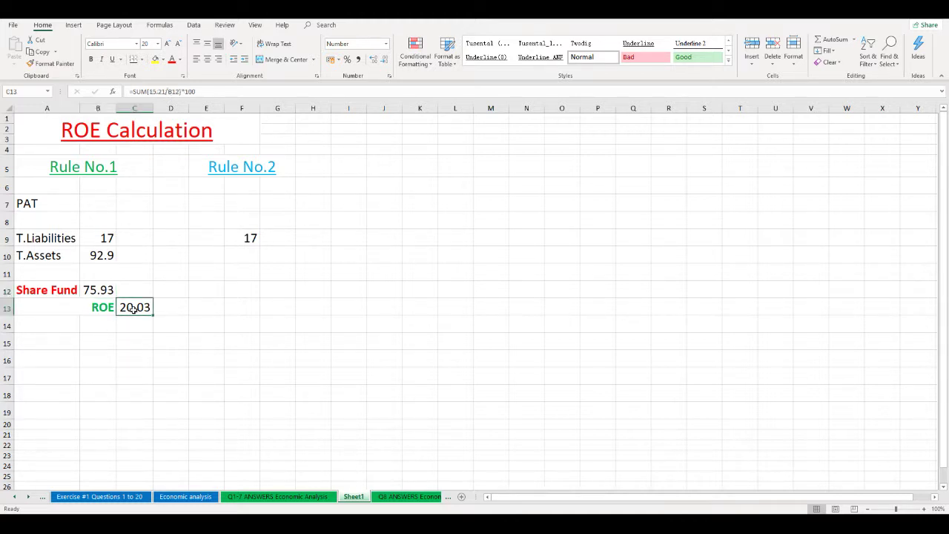
key("BackSpace")
type("=sum")
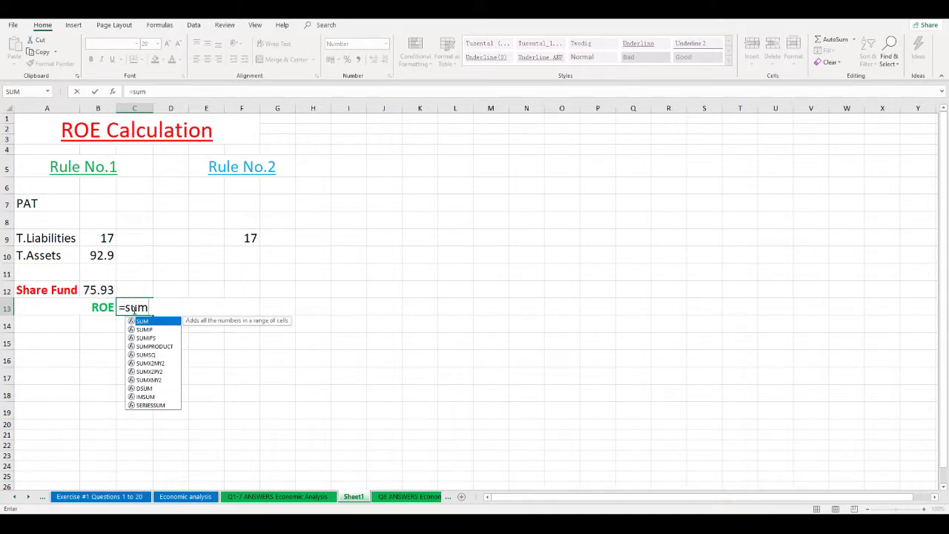
type("(")
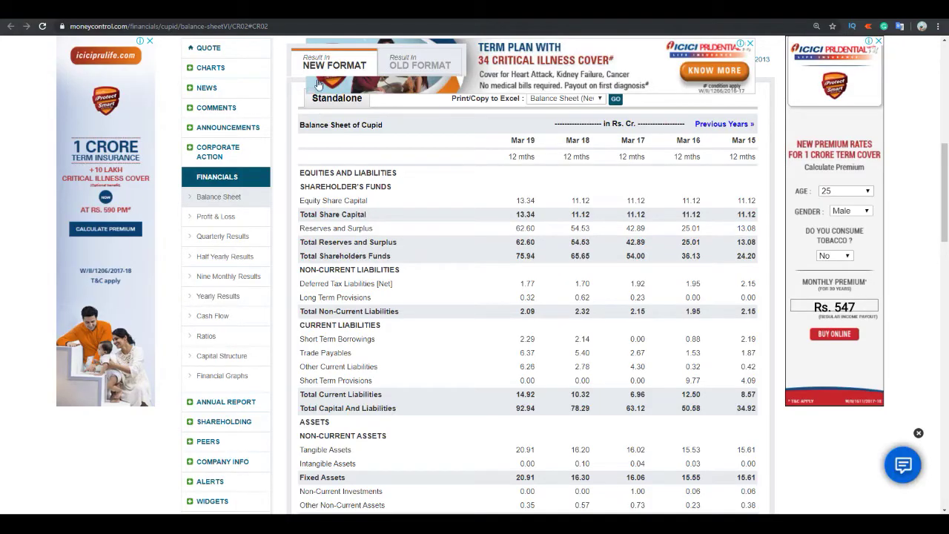
- Switch to Moneycontrol and look up the Mar 19 Profit/Loss For The Period in Cupid's Profit & Loss account
left_click(318, 71)
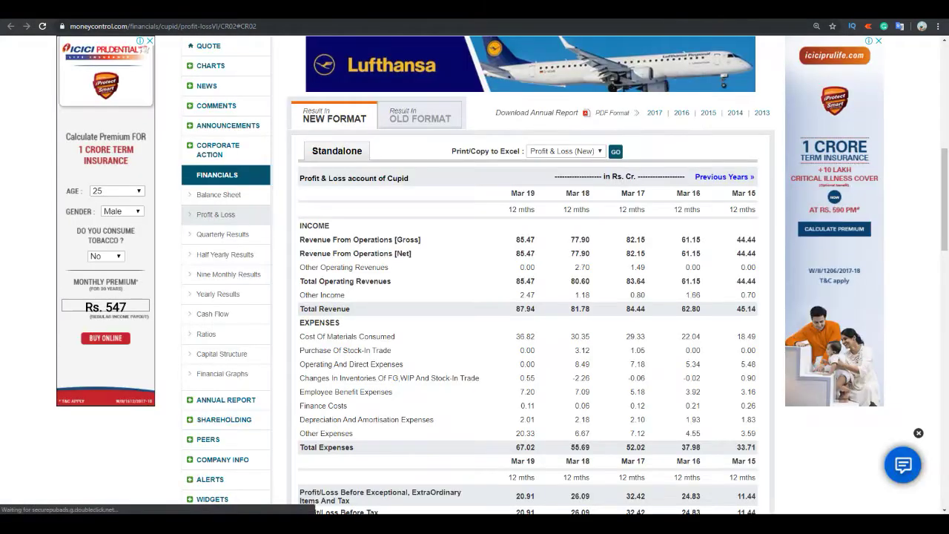
scroll(366, 241, "down", 3)
scroll(366, 241, "down", 2)
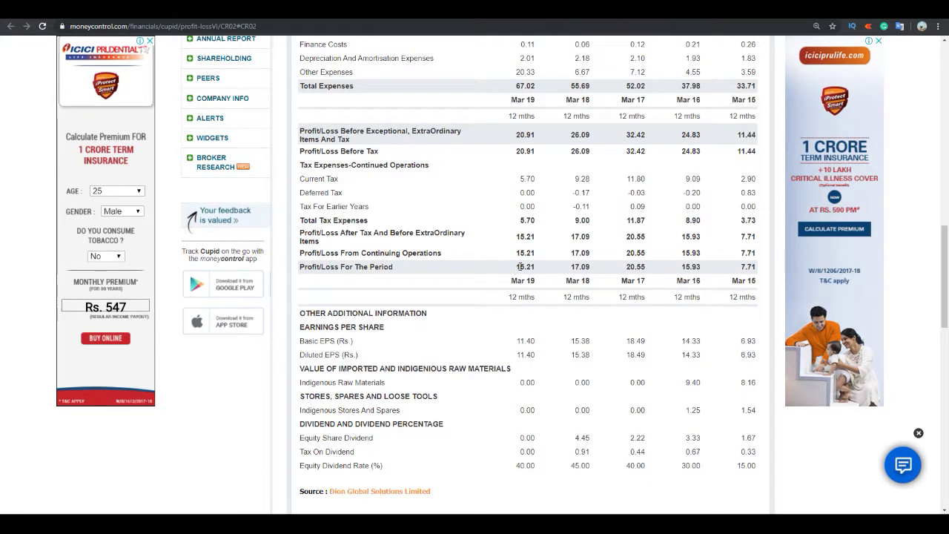
scroll(516, 271, "up", 3)
scroll(515, 271, "up", 1)
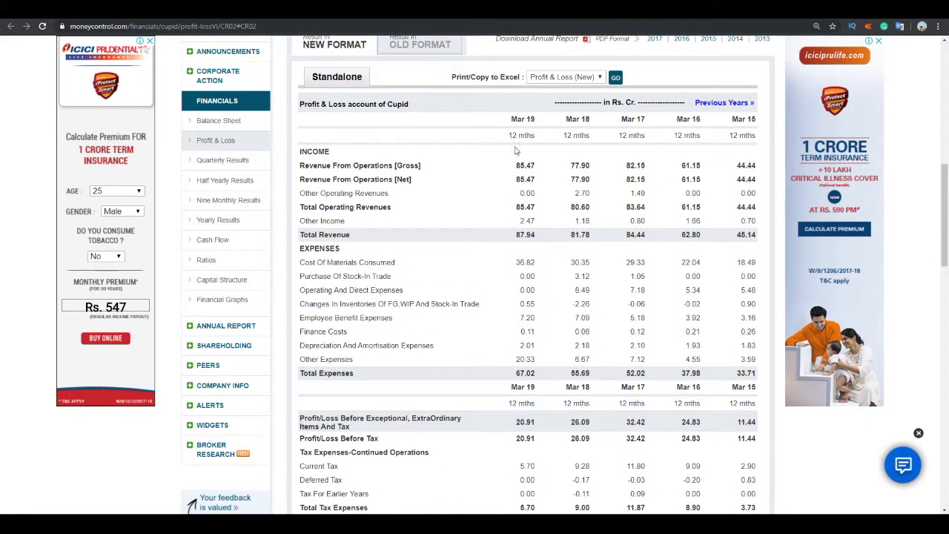
scroll(539, 126, "down", 4)
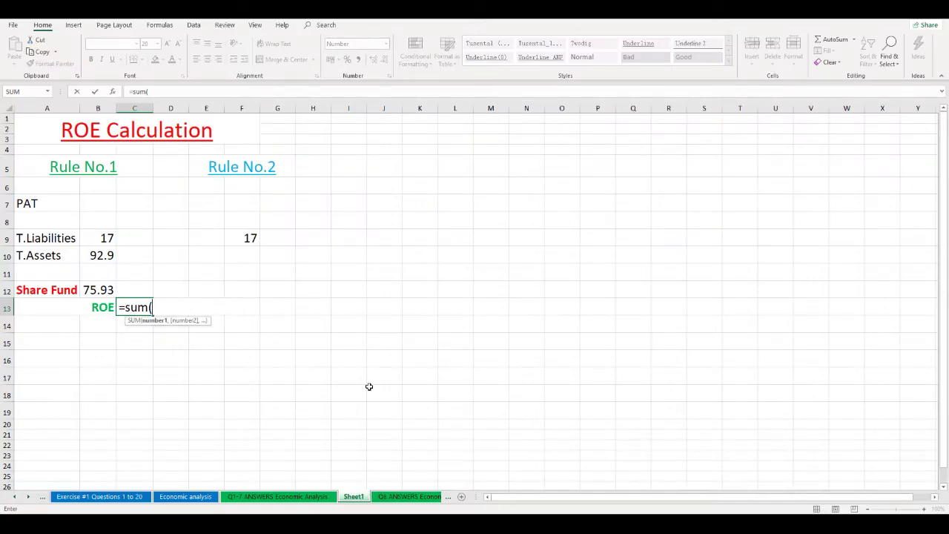
- Switch back to the Excel sheet and complete the ROE formula in C13 as =sum(15.21/B12), dividing profit by Share Fund
type("15.21/")
left_click(101, 287)
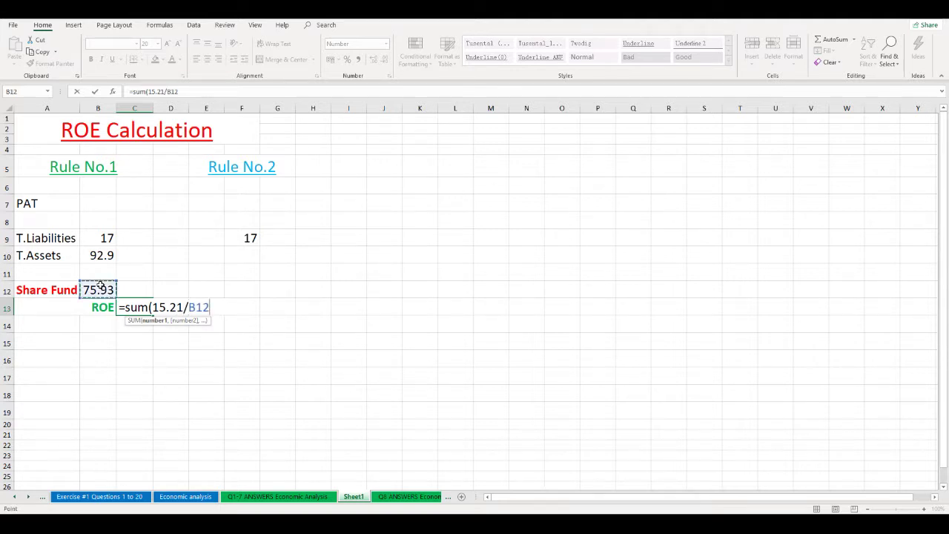
type(")")
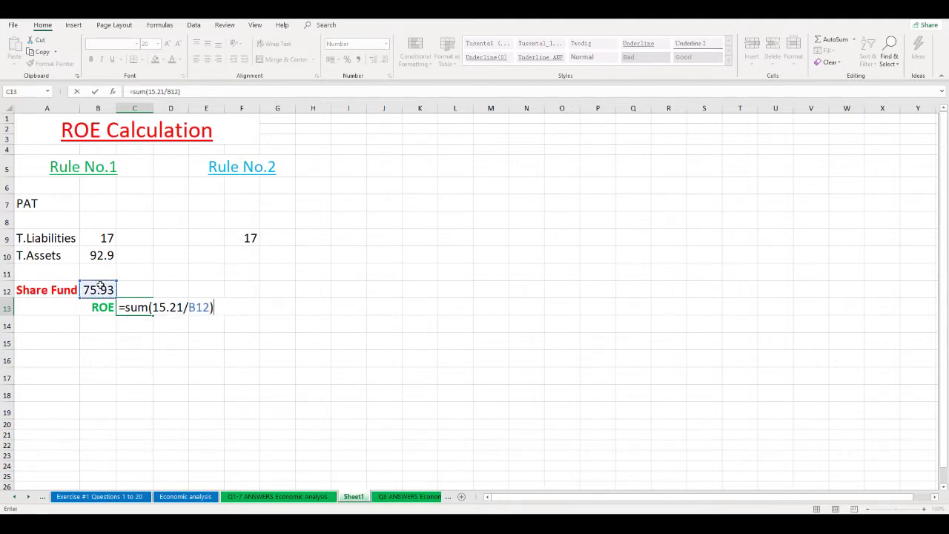
key("Return")
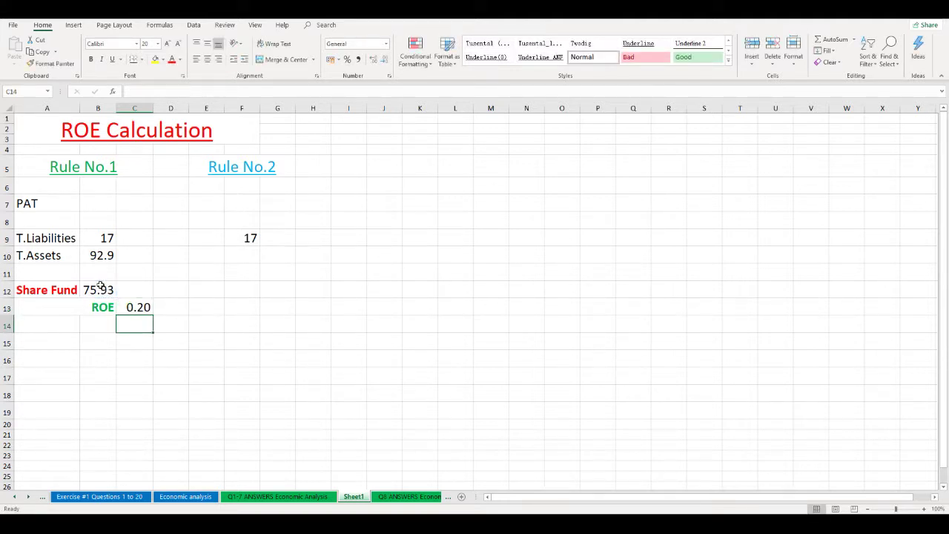
- Show the ROE value in C13 with four decimal places
left_click(140, 307)
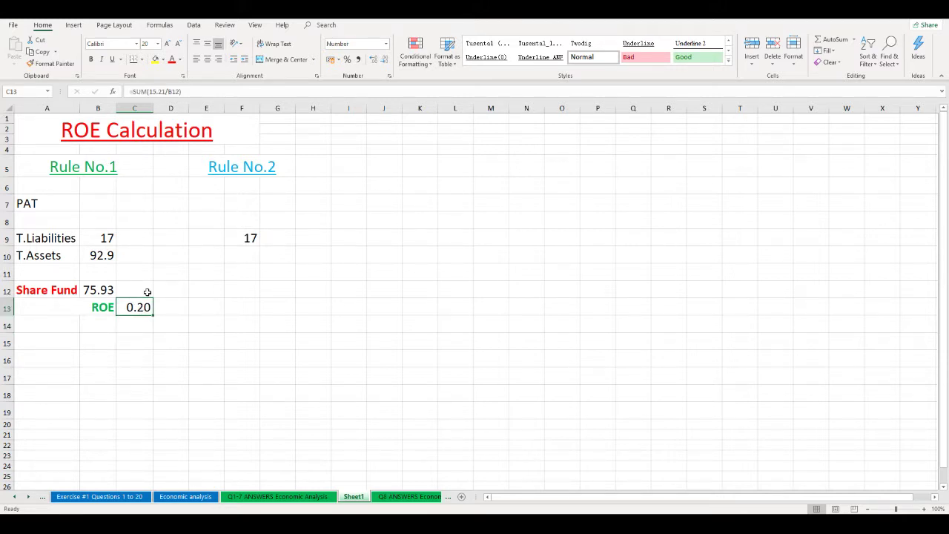
left_click(373, 60)
left_click(373, 60)
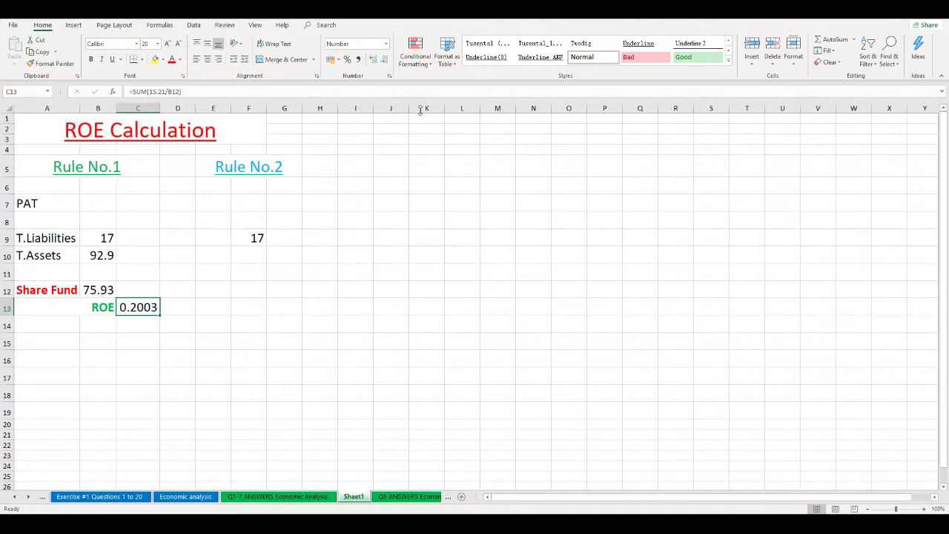
- Check the Mar 19 Return on Networth / Equity in Cupid's key financial ratios on Moneycontrol and return to the Excel sheet
key("alt+Tab")
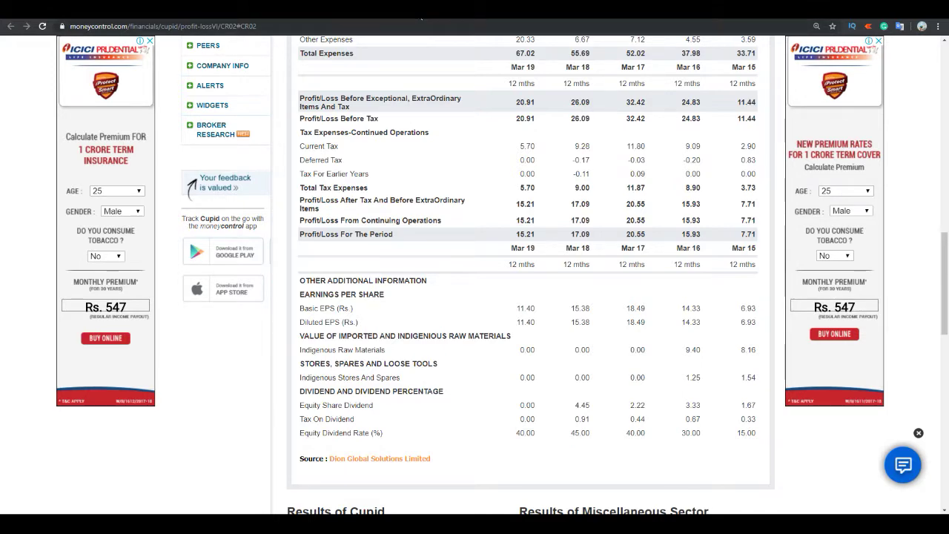
left_click(421, 16)
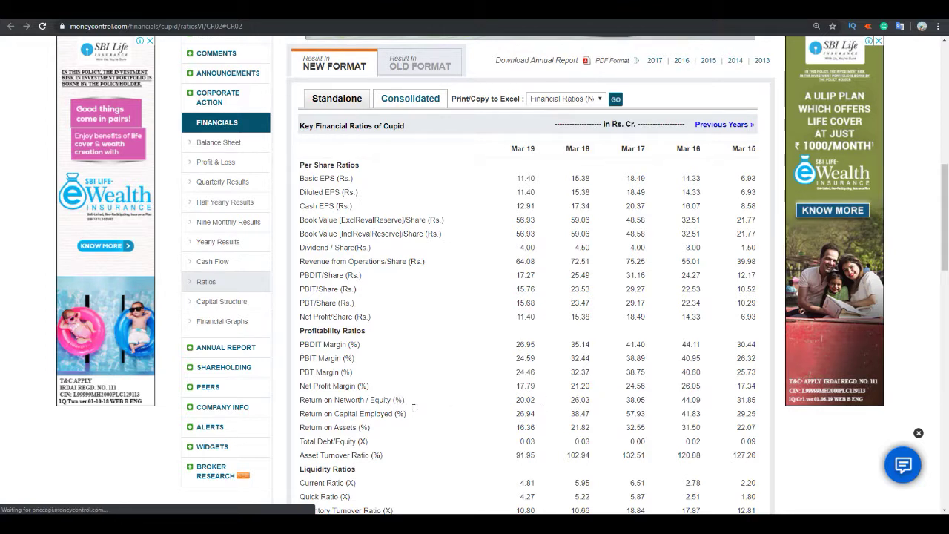
key("alt+Tab")
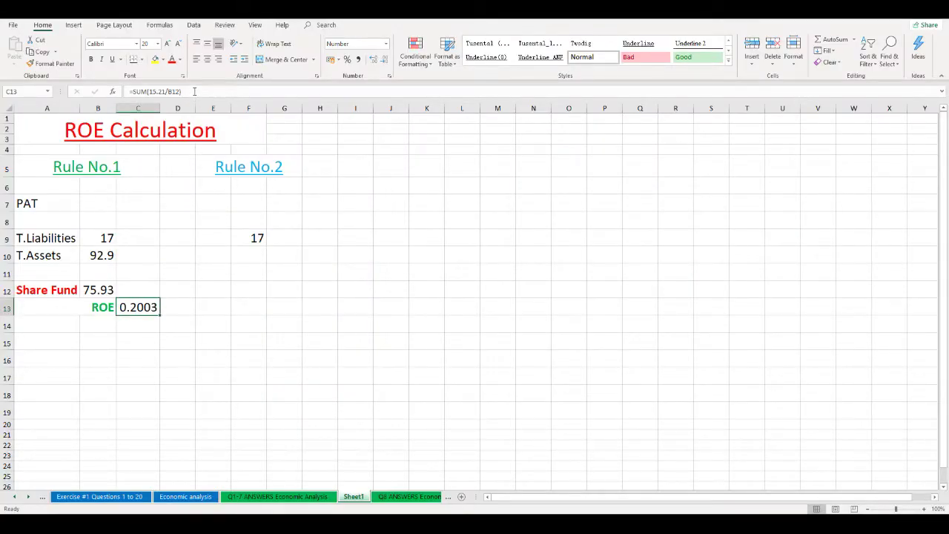
- Append *100 to the ROE formula in C13 and compare the result with Moneycontrol's Mar 19 Return on Networth / Equity
left_click(194, 91)
type("*100")
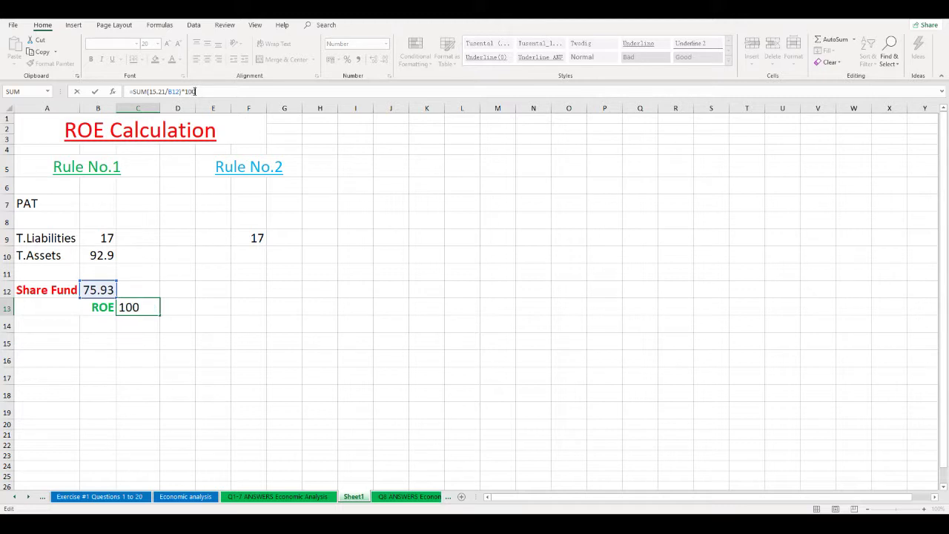
key("Return")
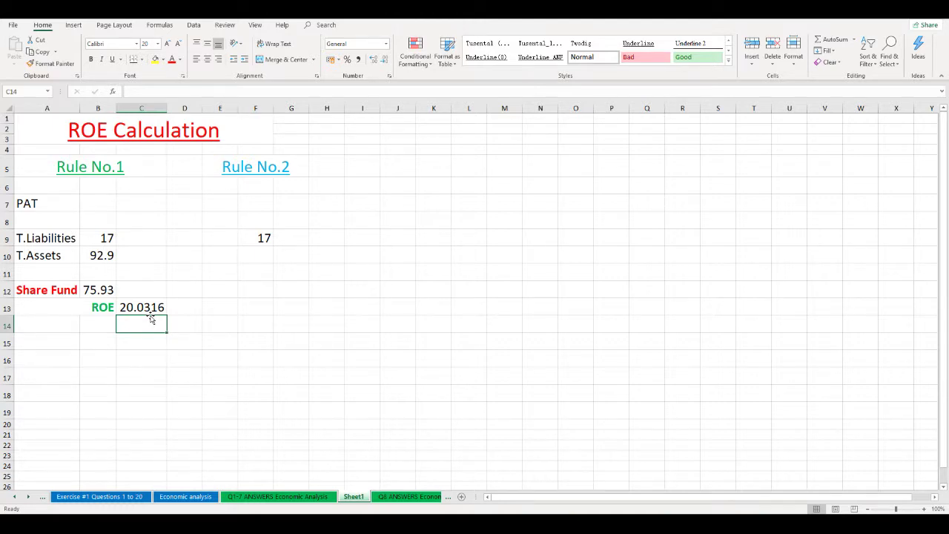
key("alt+Tab")
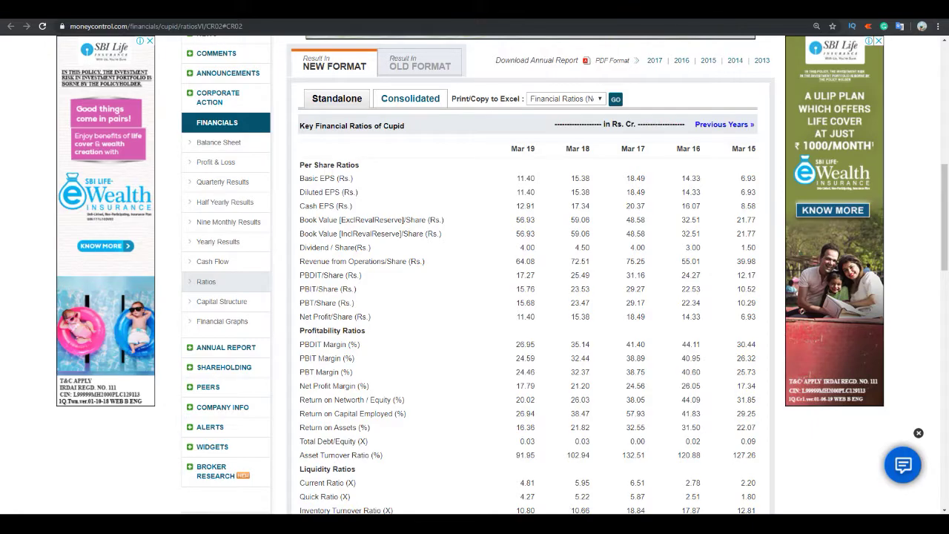
key("alt+Tab")
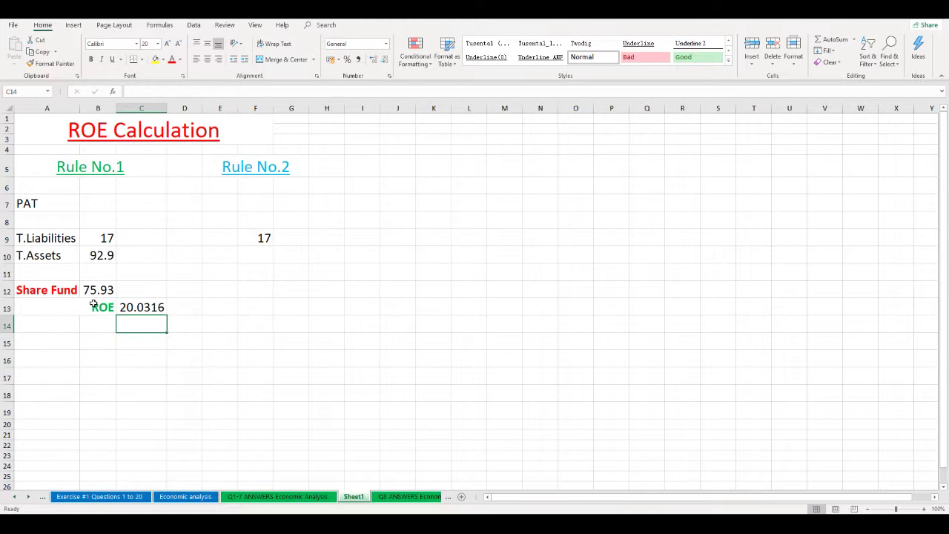
- Clear the value in F9 under Rule No.2
left_click(255, 238)
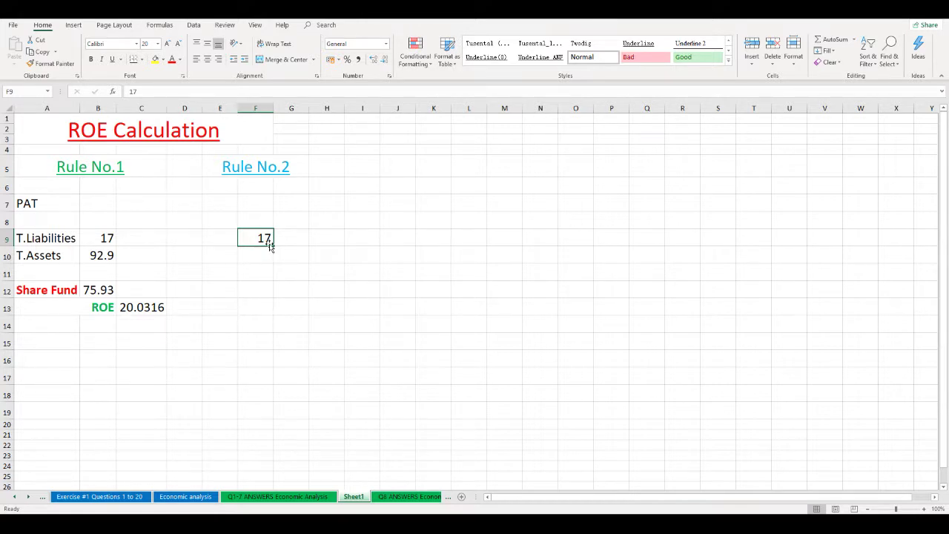
key("BackSpace")
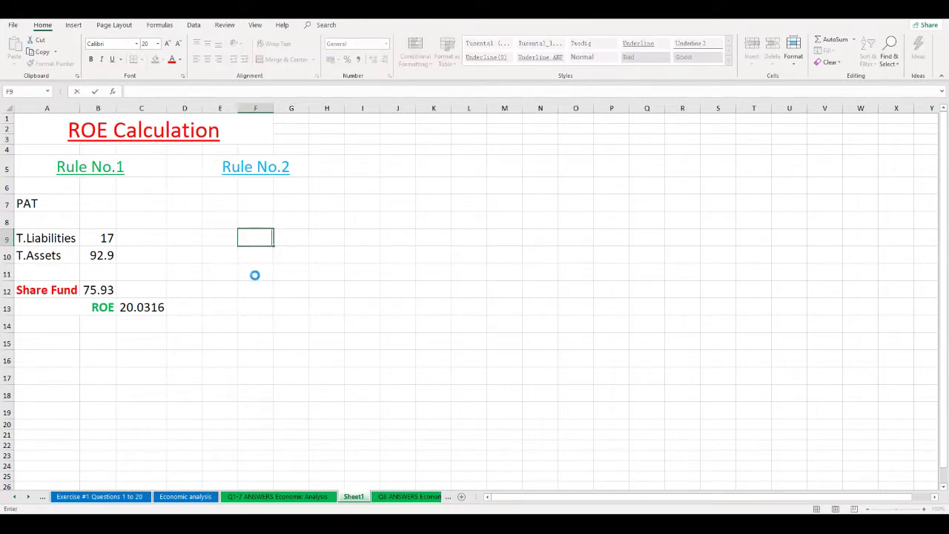
left_click(254, 275)
- Enter the label PAT in A11 and the profit value 15.21 in F11 under Rule No.2
left_click(52, 270)
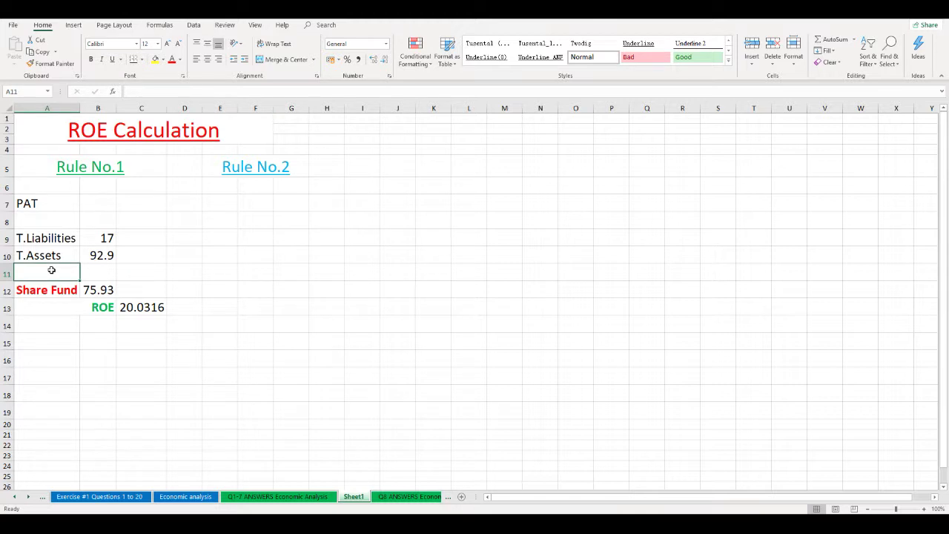
type("PAT")
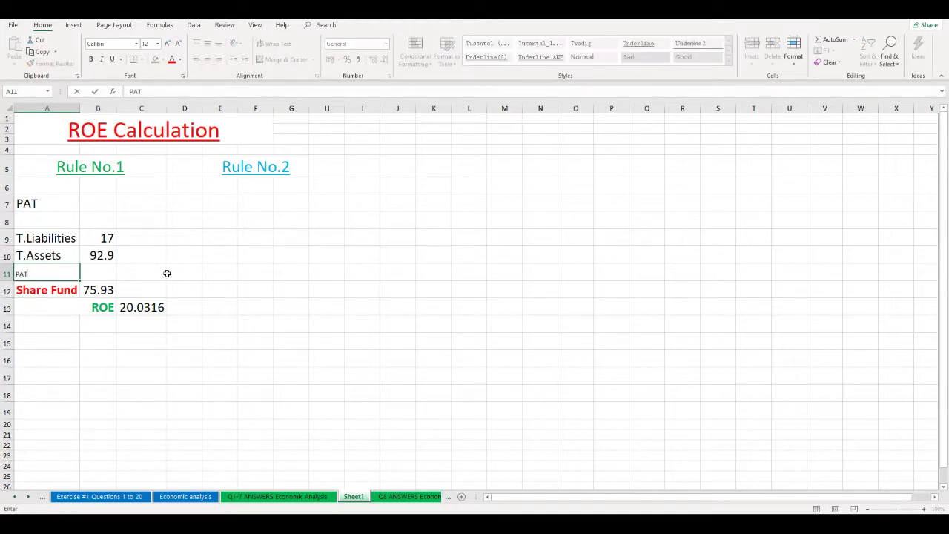
left_click(264, 273)
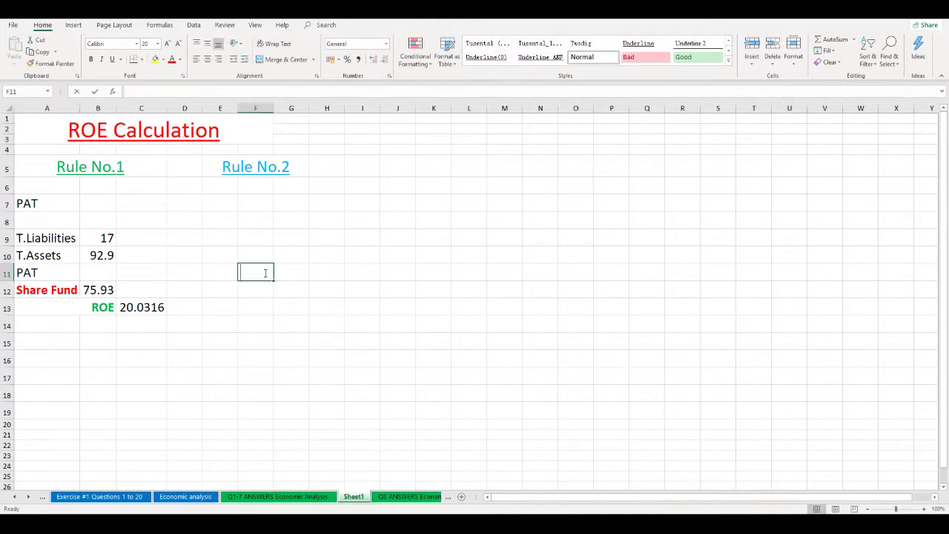
type("15.21")
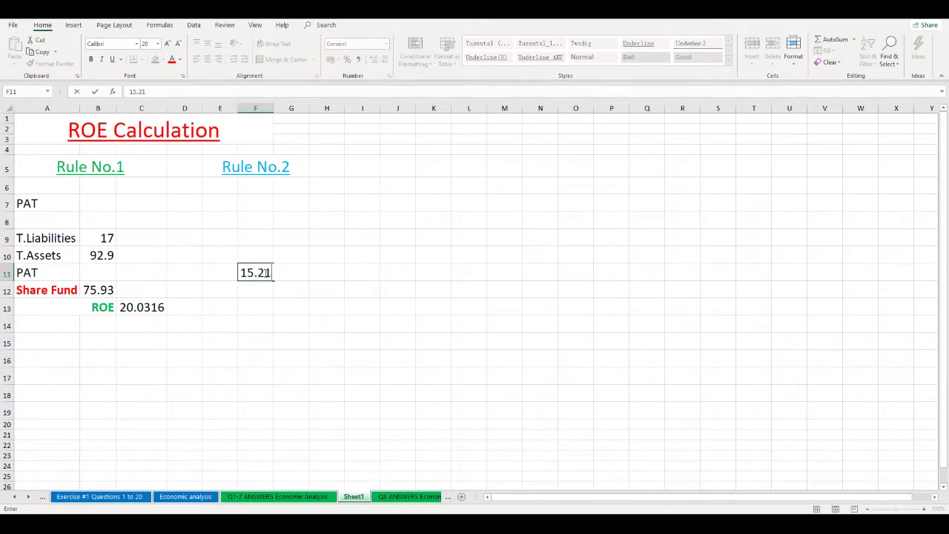
left_click(250, 308)
- Look up the Mar 19 Total Shareholders Funds in the Moneycontrol balance sheet and enter 75.94 for Share Fund in F12 of the Excel sheet
left_click(261, 290)
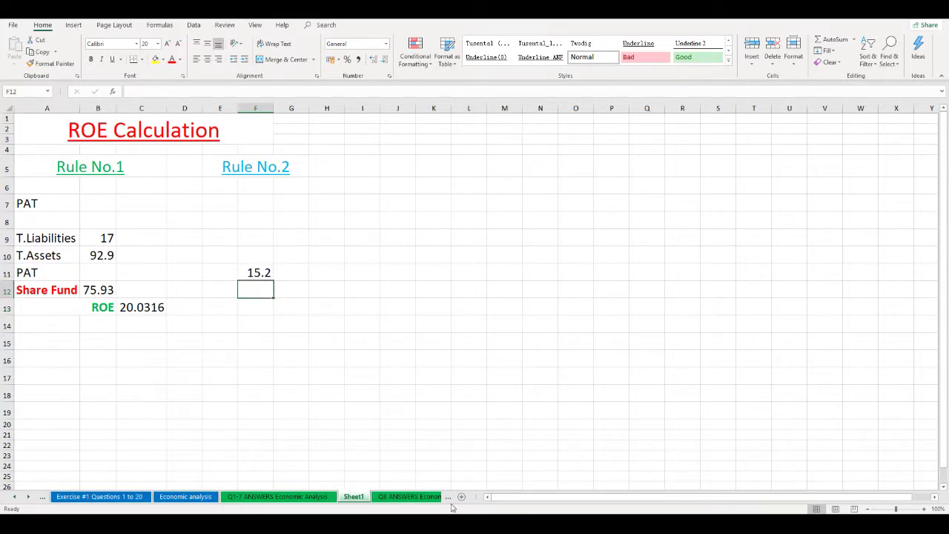
key("alt+Tab")
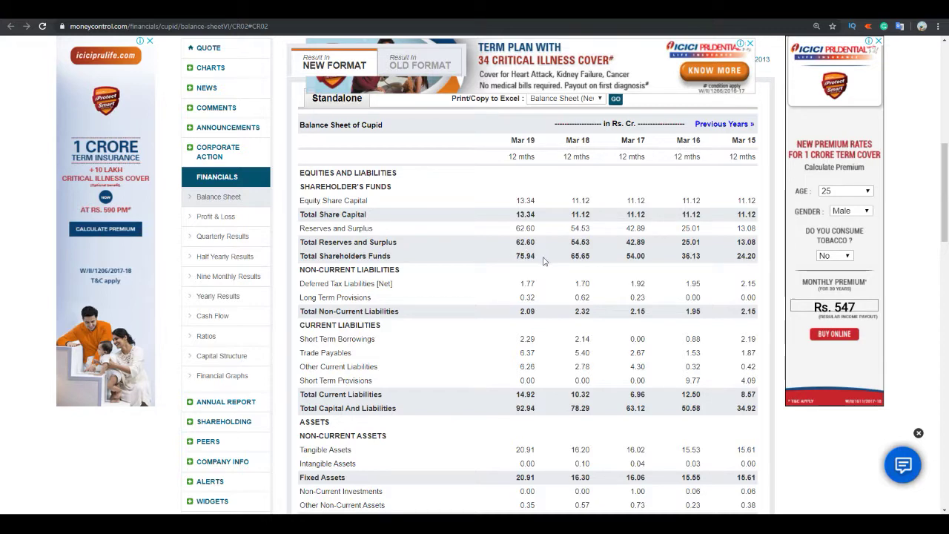
key("alt+Tab")
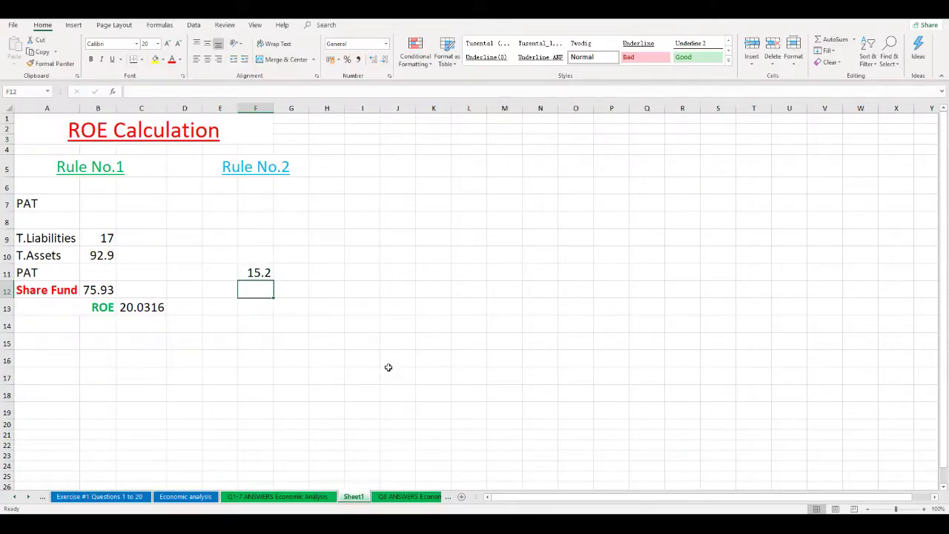
type("75.")
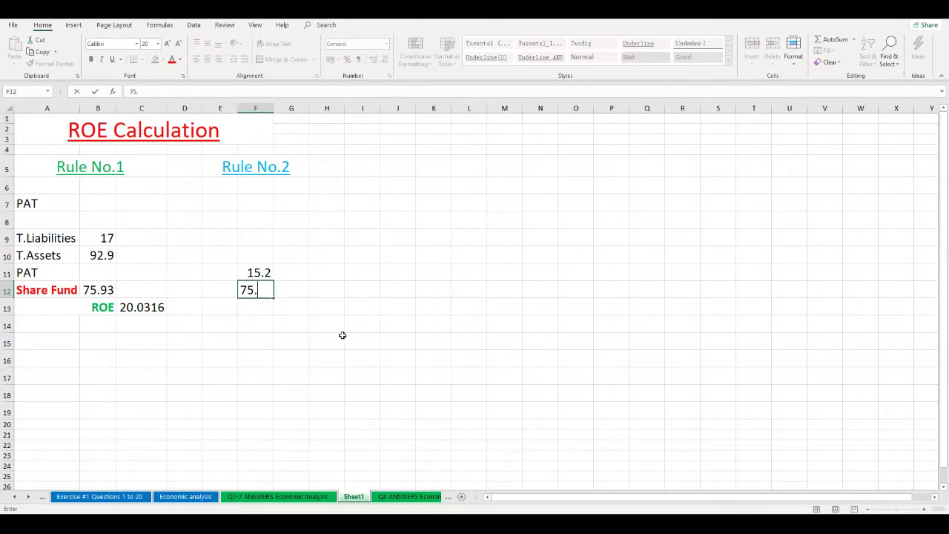
type("94")
key("Return")
- Calculate the Rule No.2 ROE in F13 with =sum(F11/F12), dividing PAT by Share Fund
type("=")
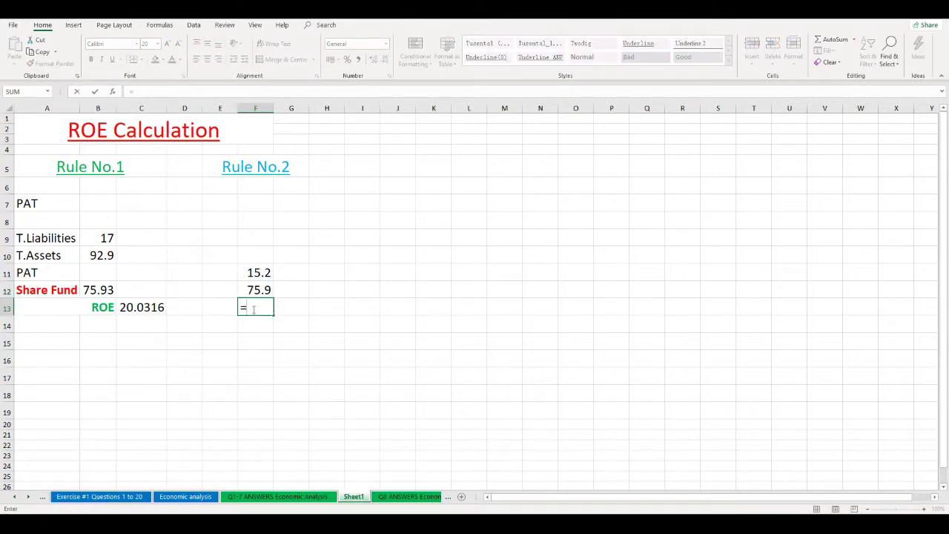
type("sum(")
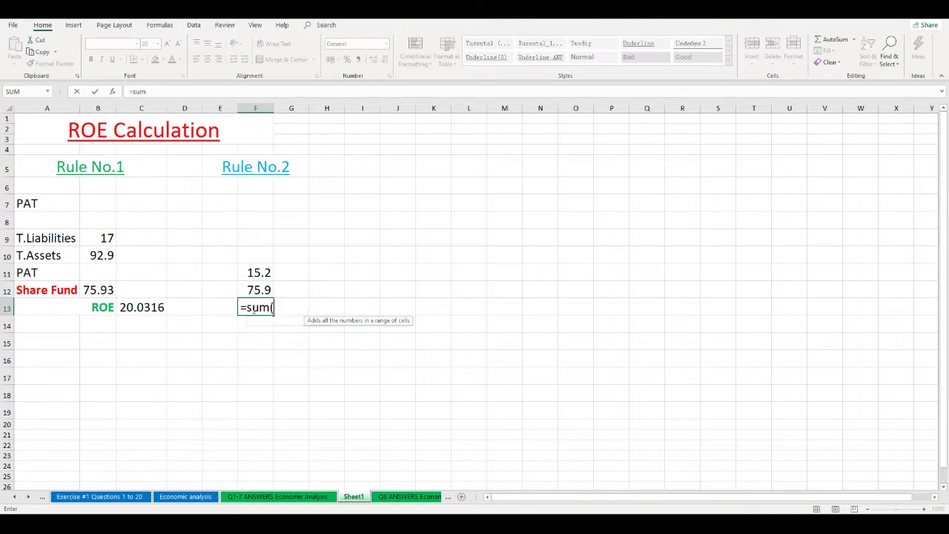
left_click(261, 273)
type("/")
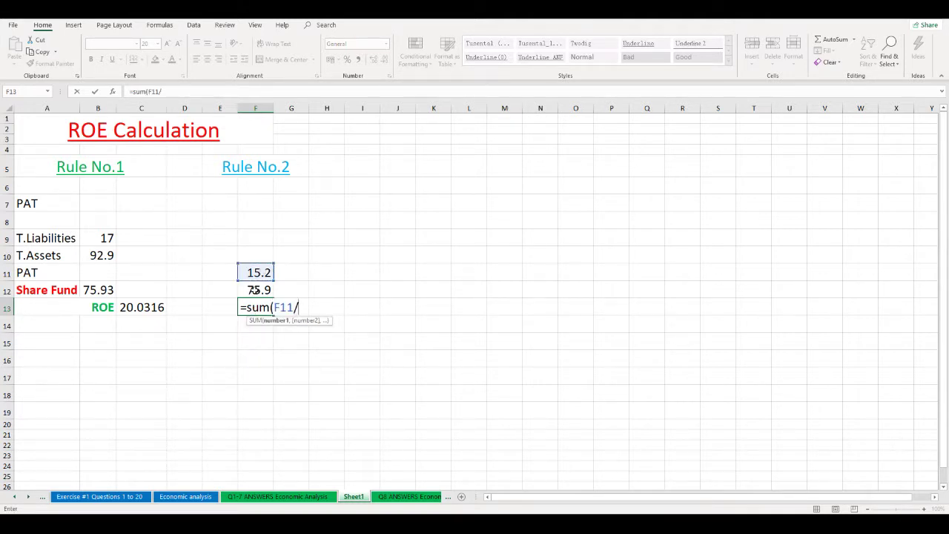
left_click(253, 290)
type(")")
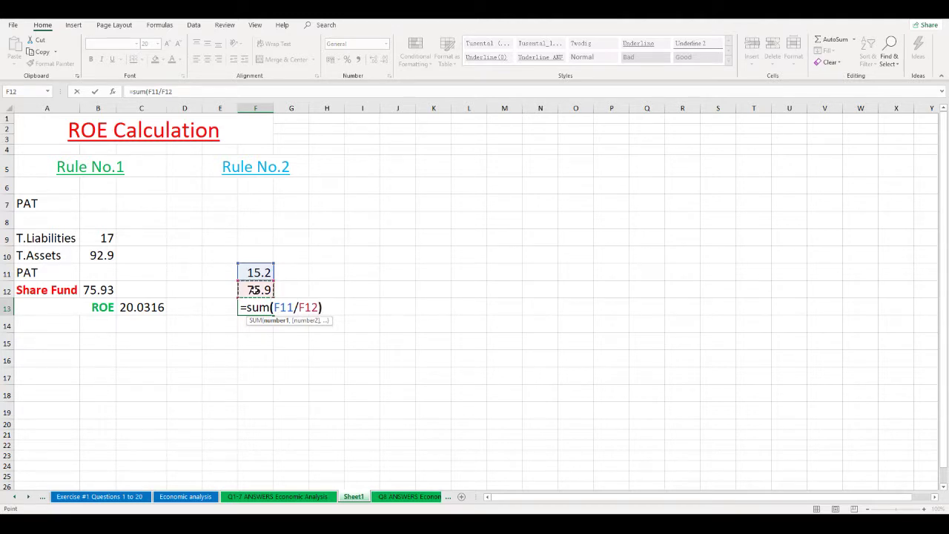
key("Return")
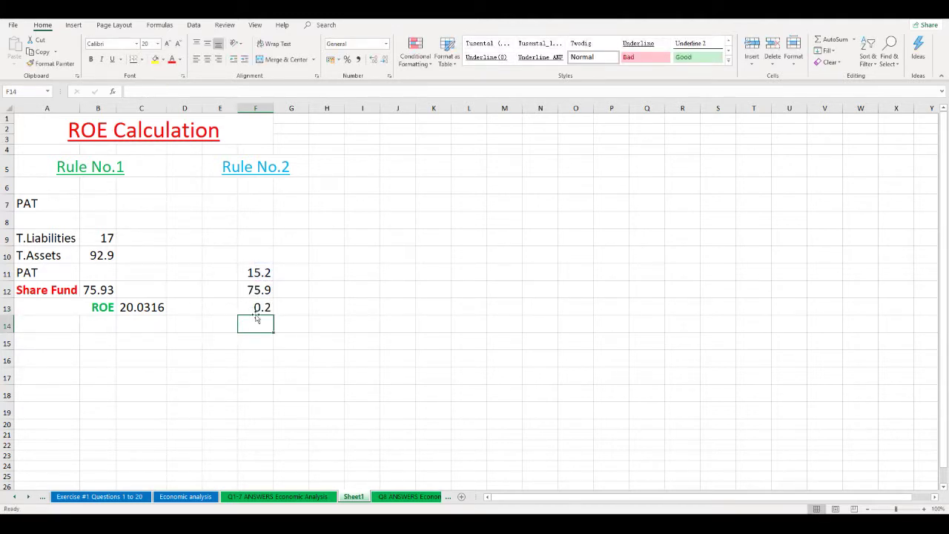
left_click(260, 307)
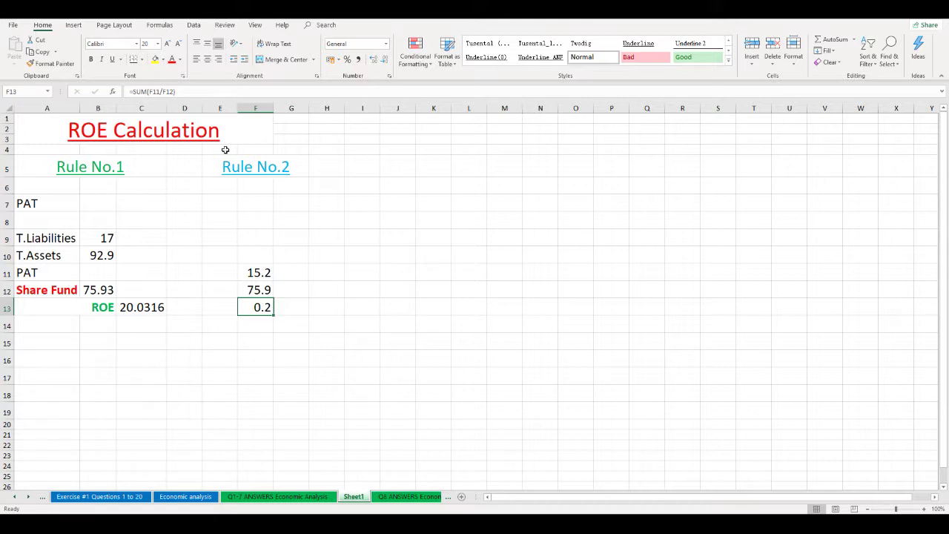
- Convert the Rule No.2 ROE in F13 to a percentage figure by extending its formula to =SUM(F11/F12)*100
left_click(191, 91)
type("*100")
key("Return")
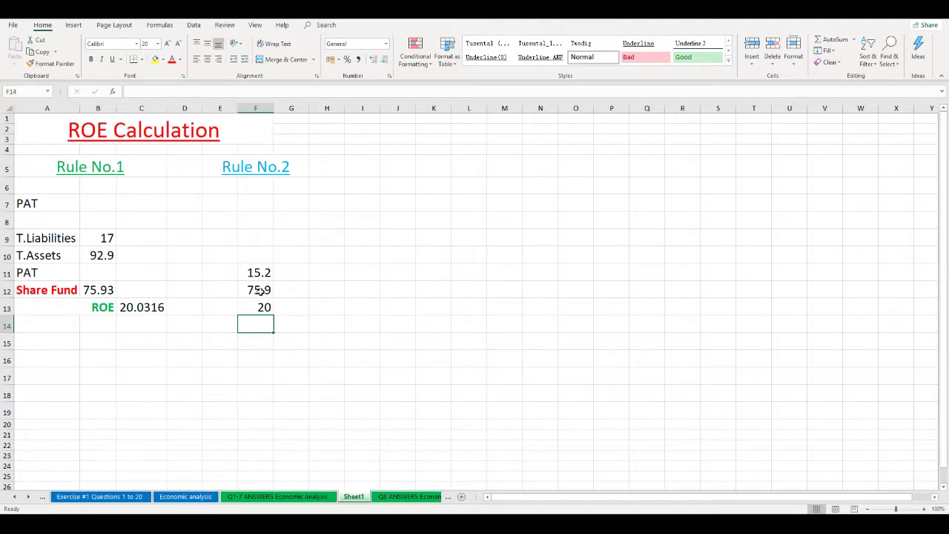
- Increase the decimal places displayed for the Rule No.2 ROE in F13 to three
left_click(263, 305)
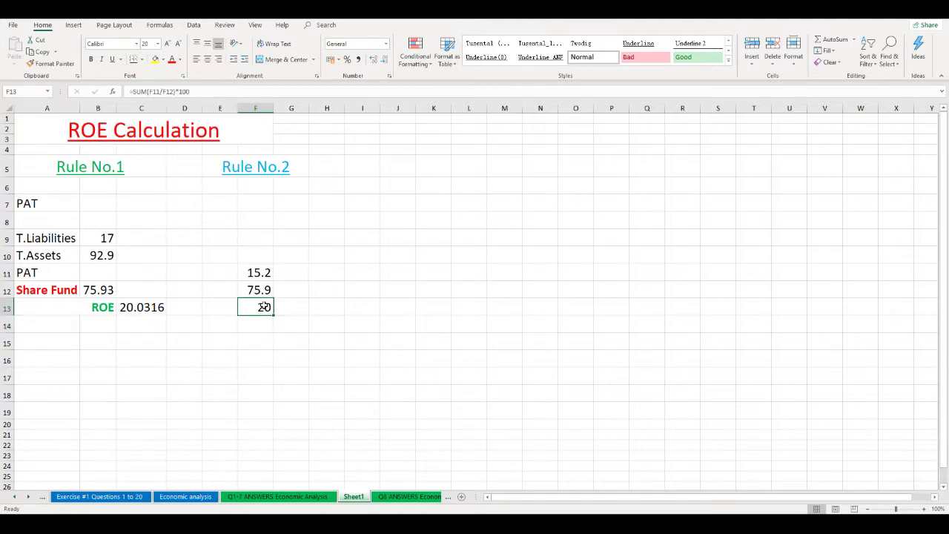
left_click(375, 59)
left_click(375, 59)
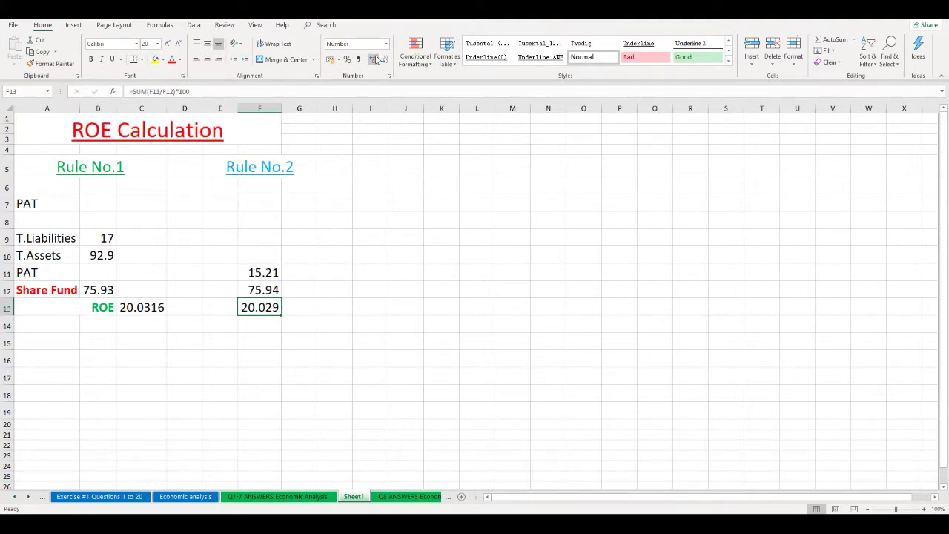
left_click(383, 59)
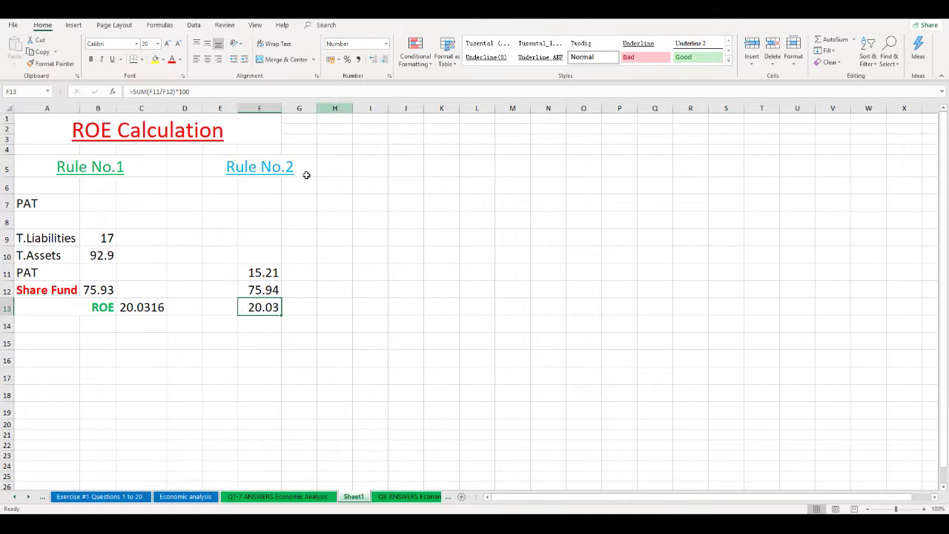
left_click(375, 59)
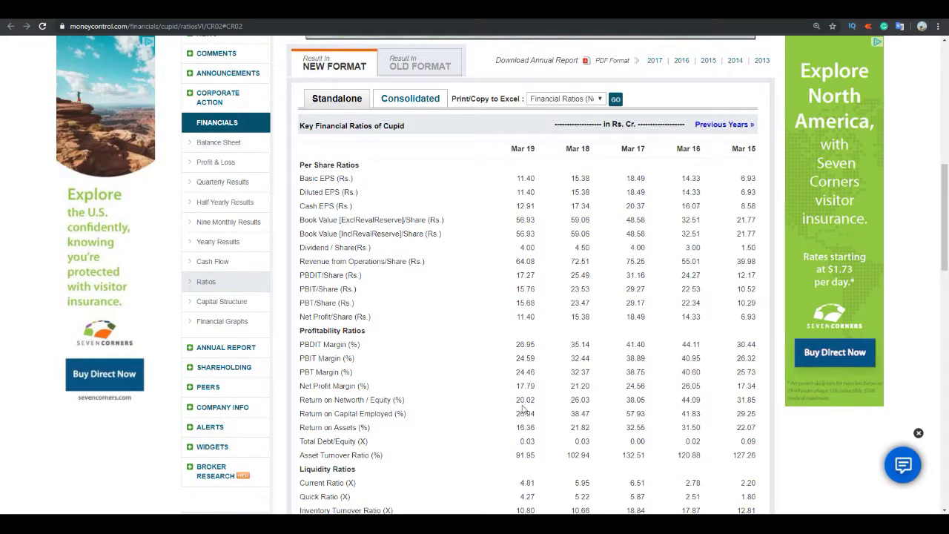
- Switch to Moneycontrol's key financial ratios of Cupid and highlight the Mar 19 Return on Networth / Equity to compare with the calculated ROE
left_click_drag(539, 401, 507, 407)
mouse_move(537, 525)
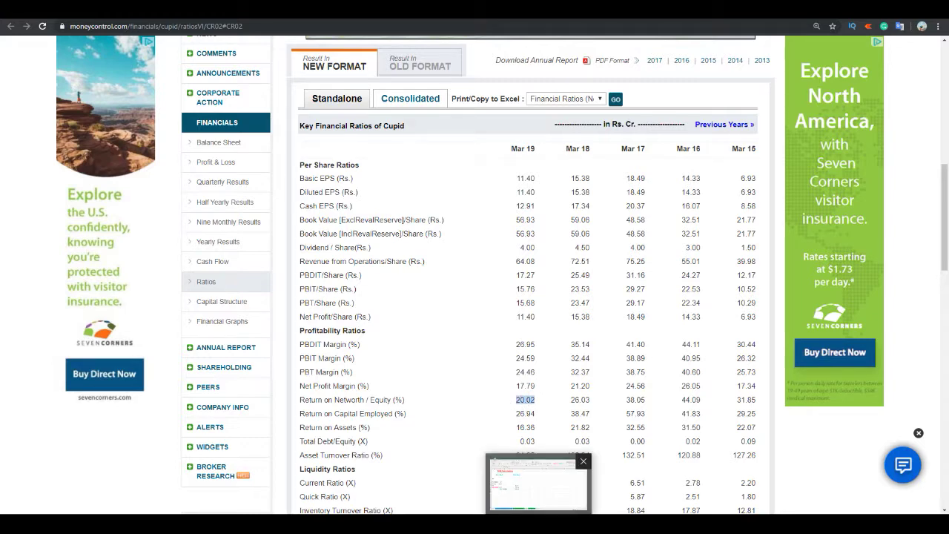